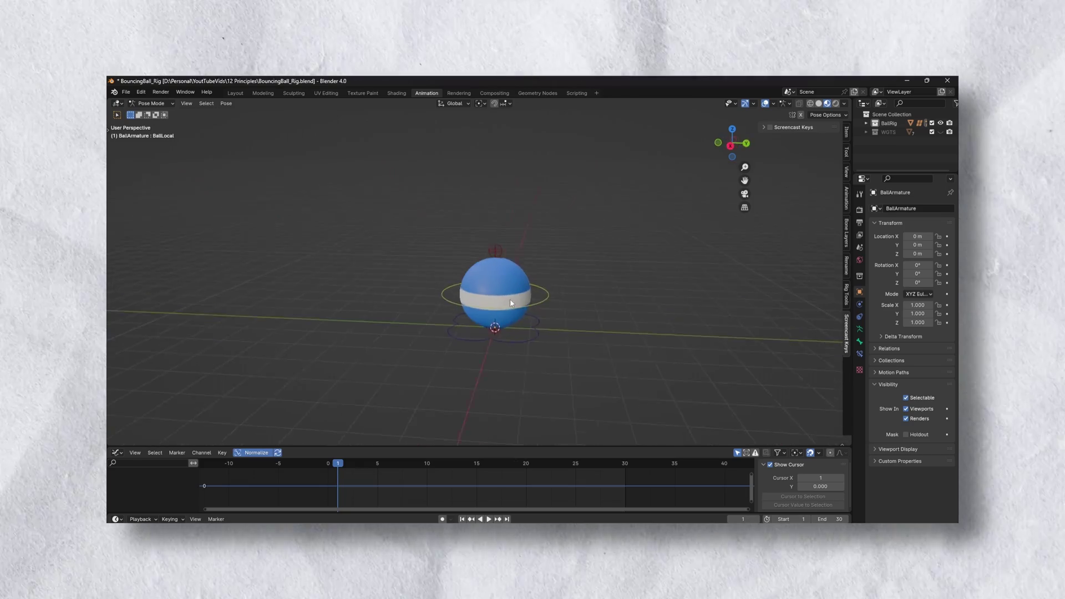
Switch to Front Orthographic view and test-grab the SquashTop bone's squash and stretch
{"action": "key", "text": "KP_1"}
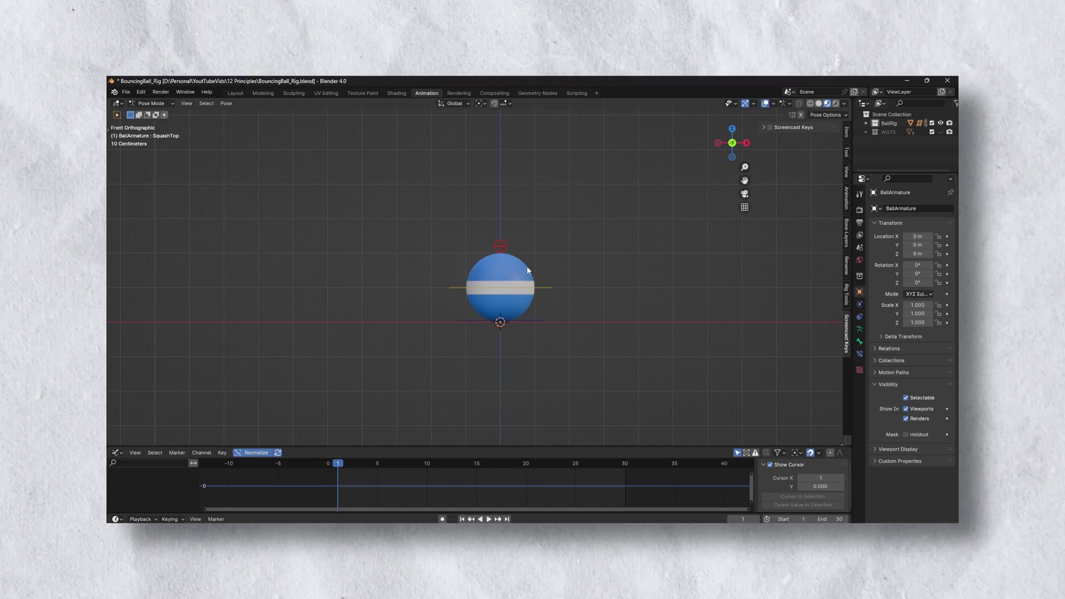
{"action": "key", "text": "g"}
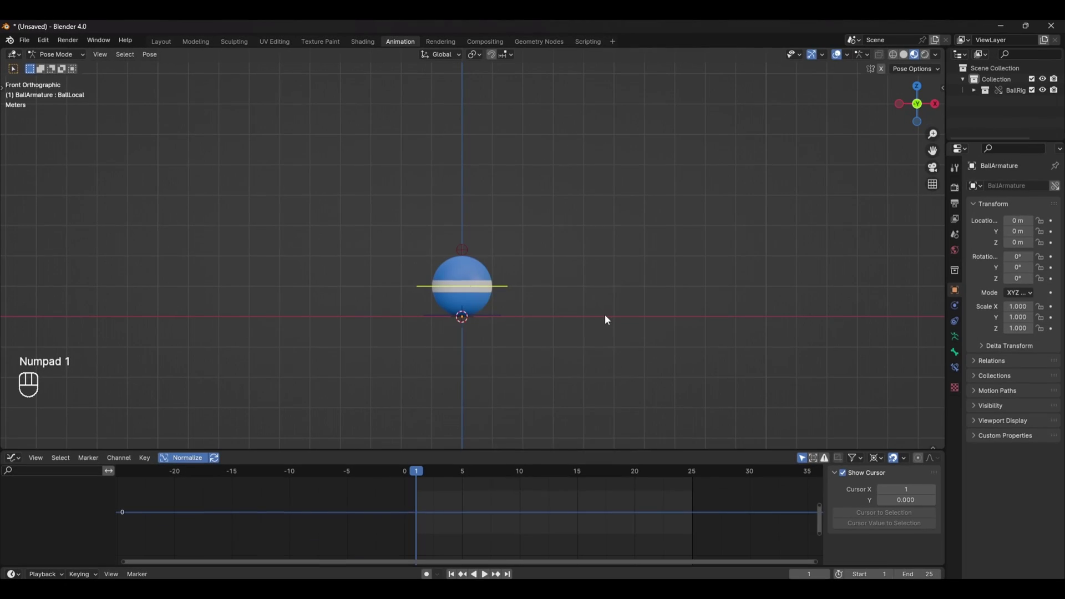
Key the ball's location at frame 1, then raise it along local Z and key the peak at frame 13
{"action": "key", "text": "i"}
{"action": "left_click", "coordinate": [605, 314]}
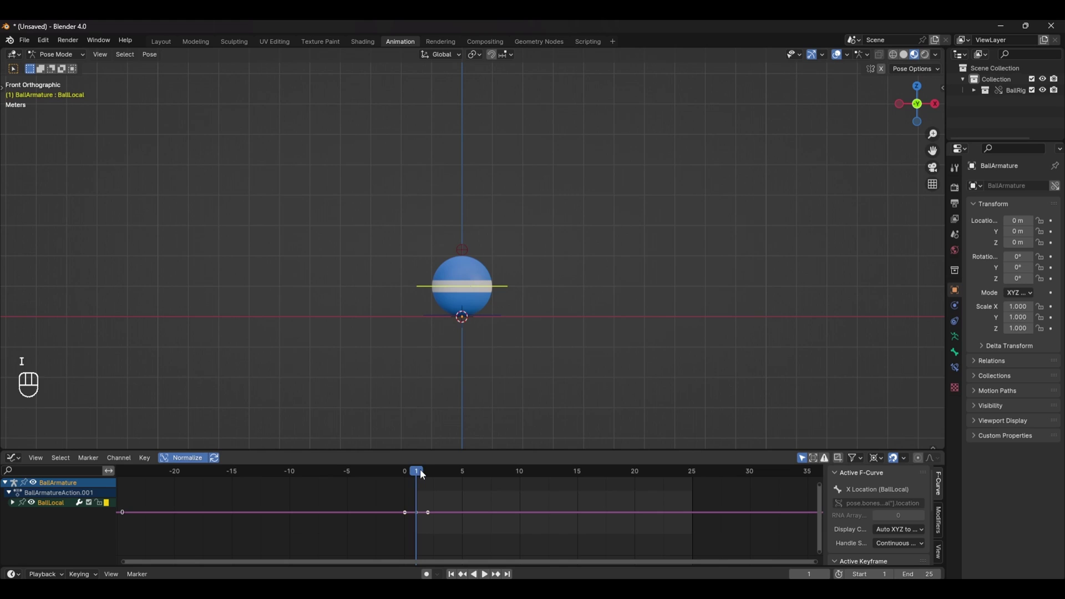
{"action": "left_click_drag", "start_coordinate": [420, 472], "coordinate": [554, 481]}
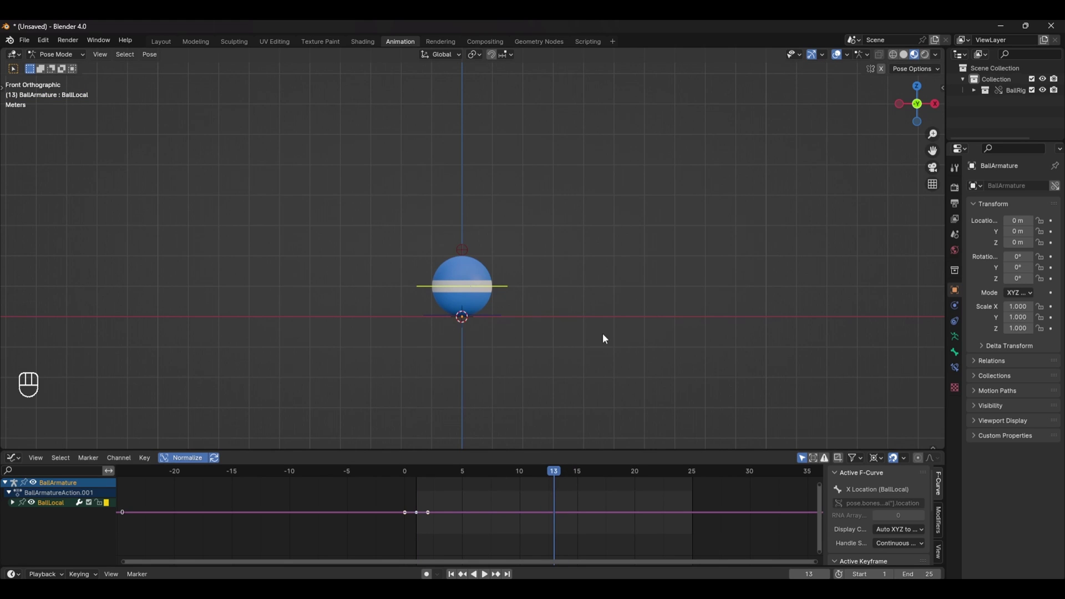
{"action": "key", "text": "g"}
{"action": "key", "text": "z"}
{"action": "key", "text": "z"}
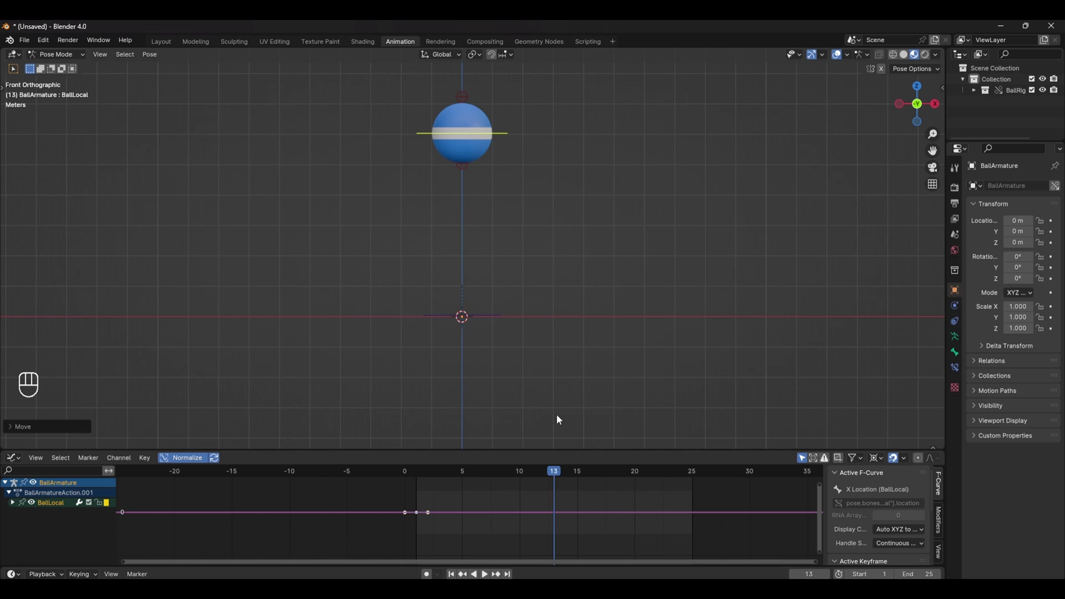
{"action": "key", "text": "i"}
{"action": "left_click", "coordinate": [589, 333]}
{"action": "left_click", "coordinate": [457, 553]}
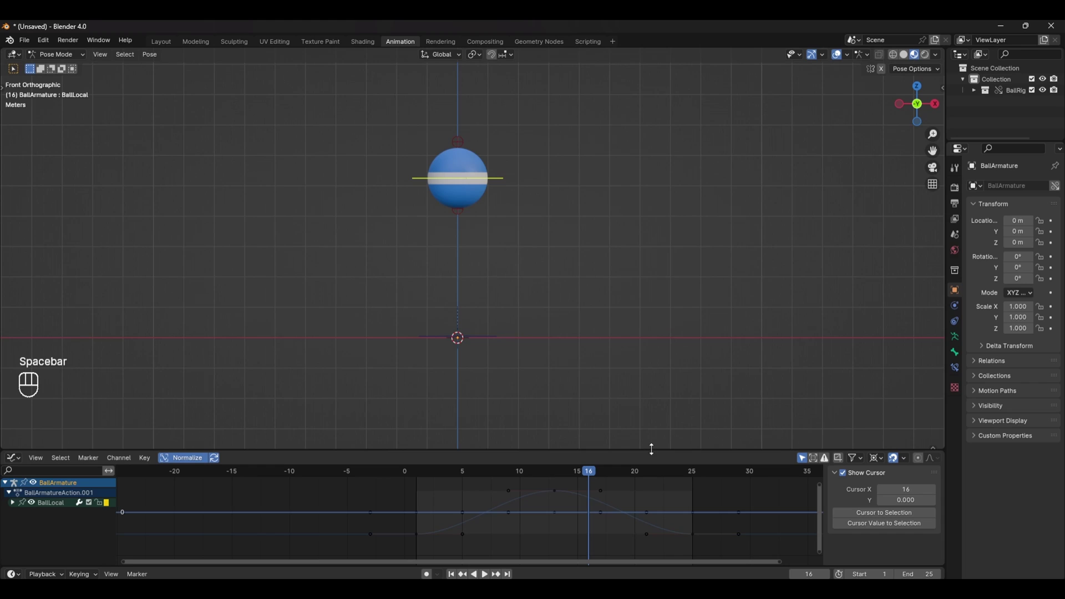
Give the two ground-contact keyframes Vector handles in a temporarily enlarged Graph Editor
{"action": "left_click_drag", "start_coordinate": [651, 448], "coordinate": [677, 291]}
{"action": "left_click_drag", "start_coordinate": [737, 461], "coordinate": [383, 537]}
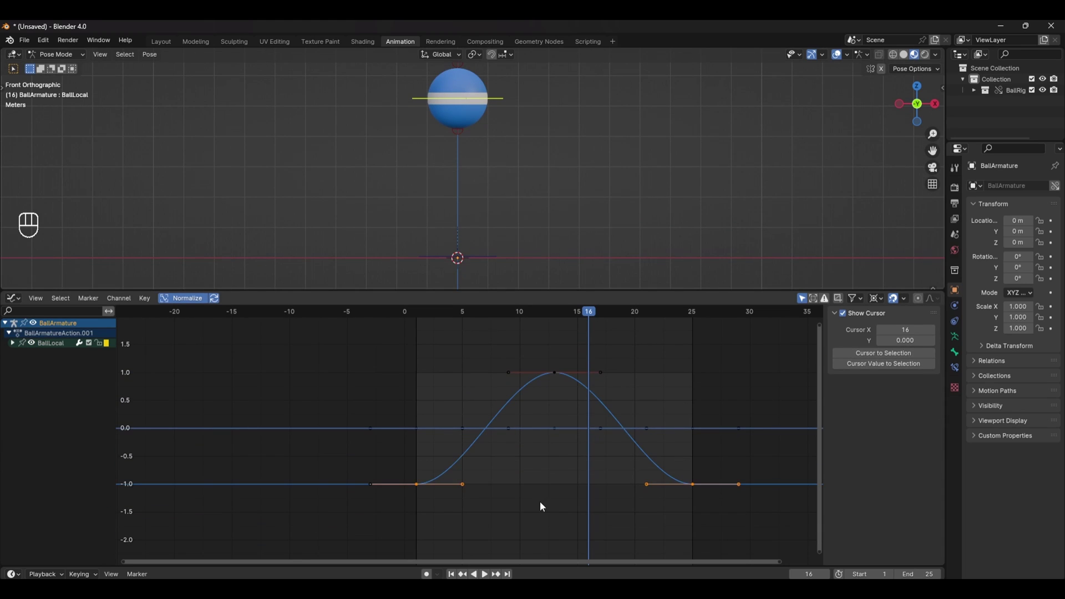
{"action": "key", "text": "v"}
{"action": "left_click", "coordinate": [538, 501]}
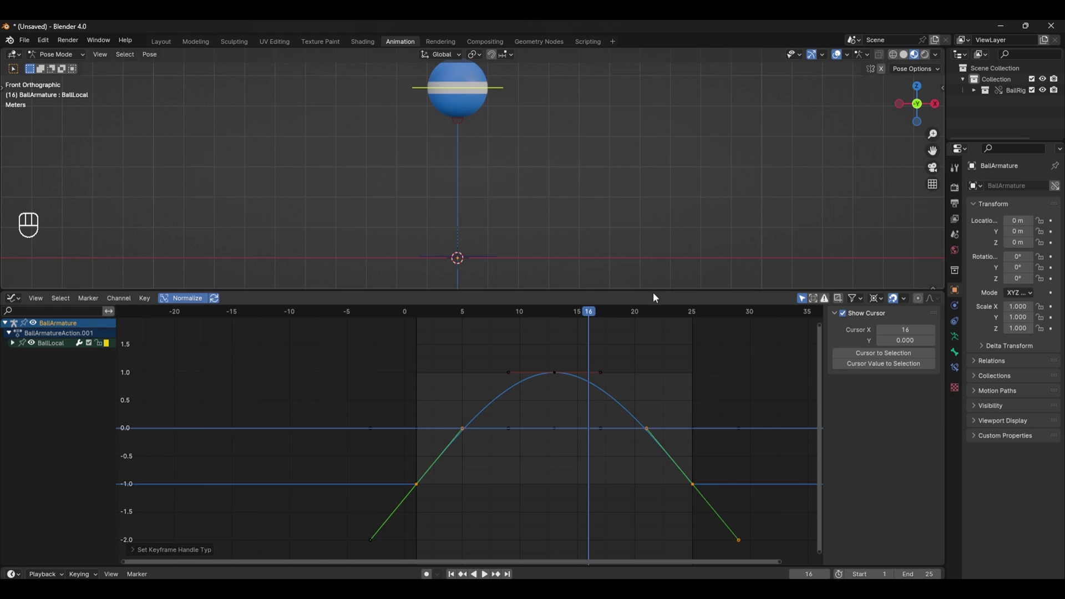
{"action": "left_click_drag", "start_coordinate": [654, 290], "coordinate": [653, 425]}
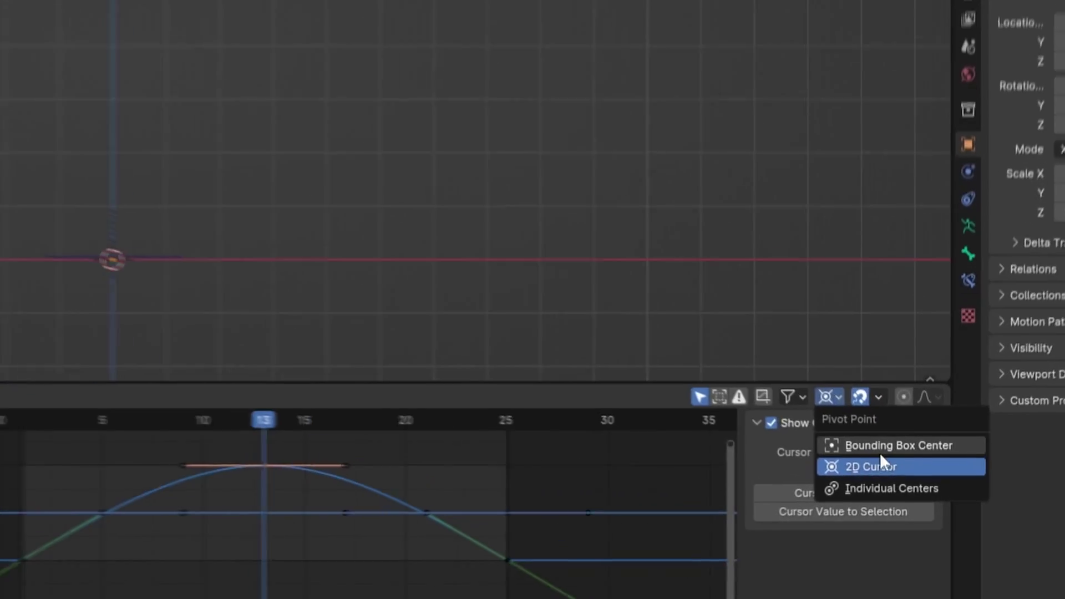
Scale the peak key's handles horizontally twice, previewing the longer hang time
{"action": "key", "text": "s"}
{"action": "key", "text": "x"}
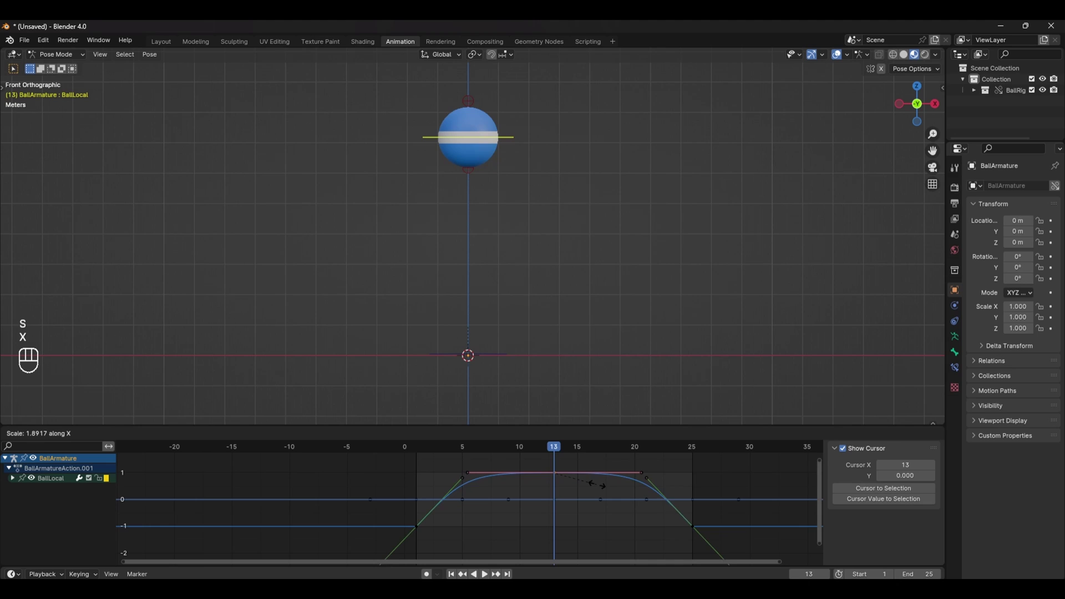
{"action": "key", "text": "space"}
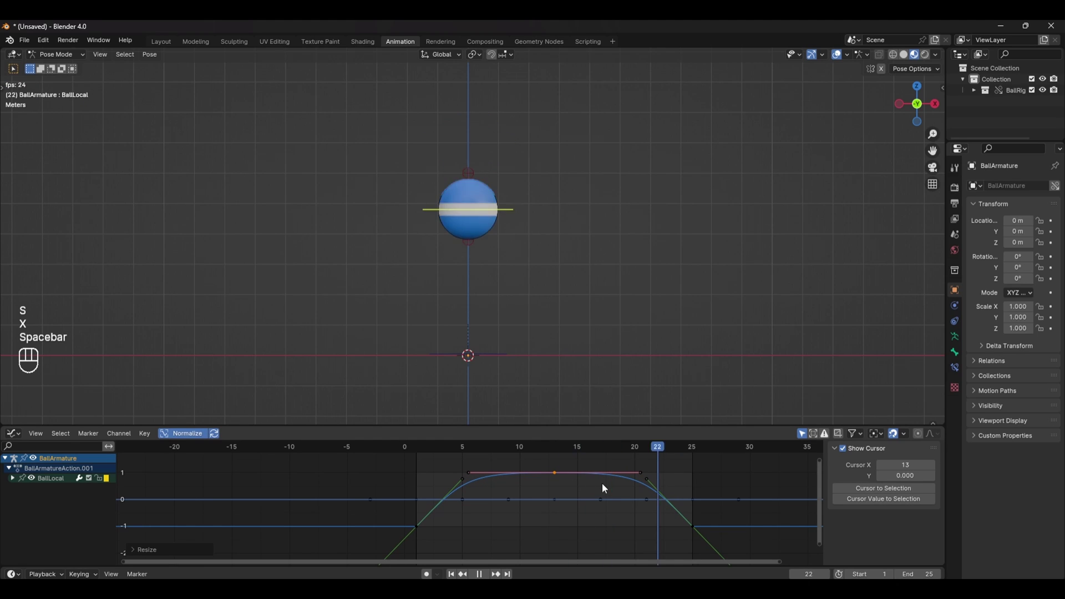
{"action": "key", "text": "s"}
{"action": "key", "text": "x"}
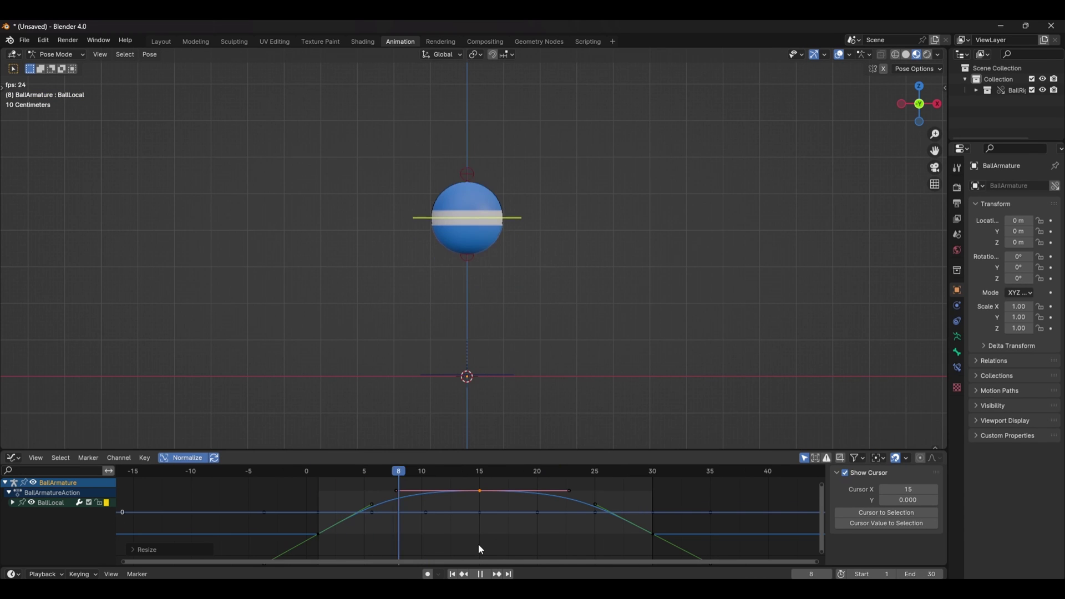
{"action": "key", "text": "space"}
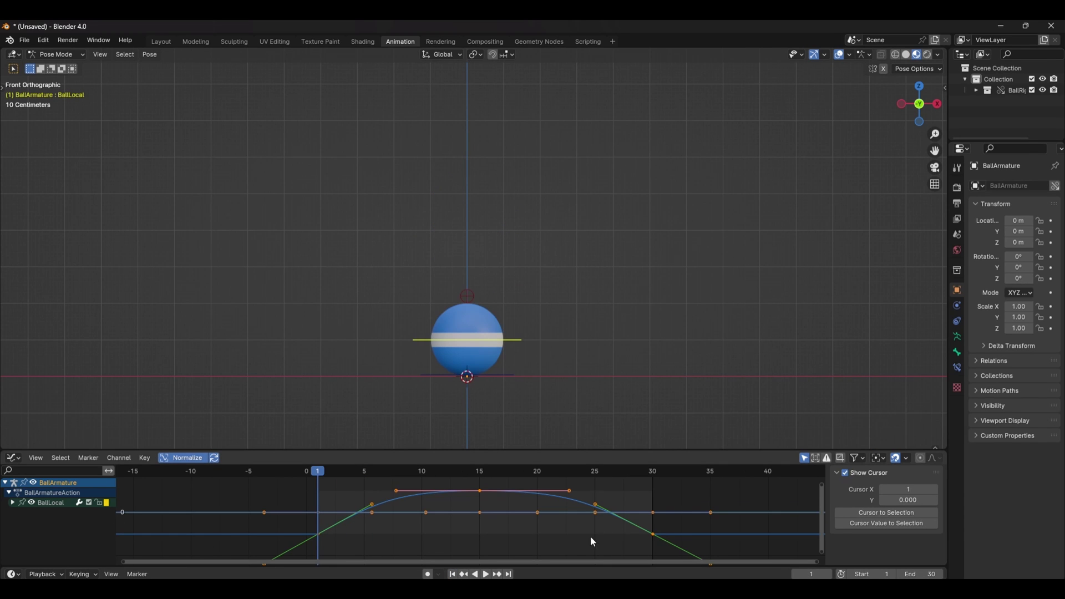
Change the Graph Editor's scaling pivot point and scale the selected keys again
{"action": "left_click", "coordinate": [878, 458]}
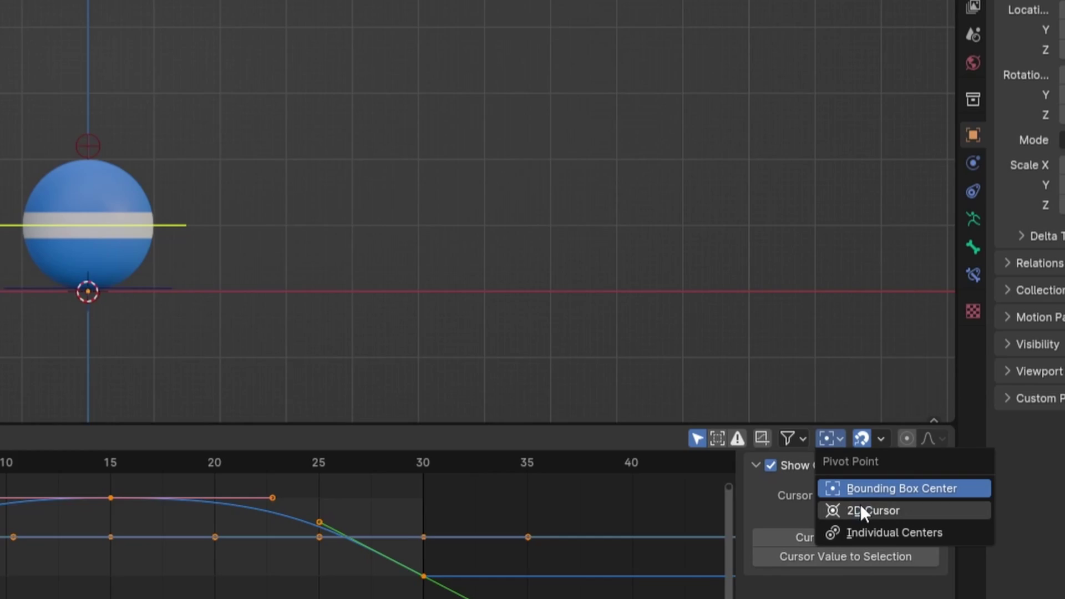
{"action": "left_click", "coordinate": [894, 497]}
{"action": "key", "text": "s"}
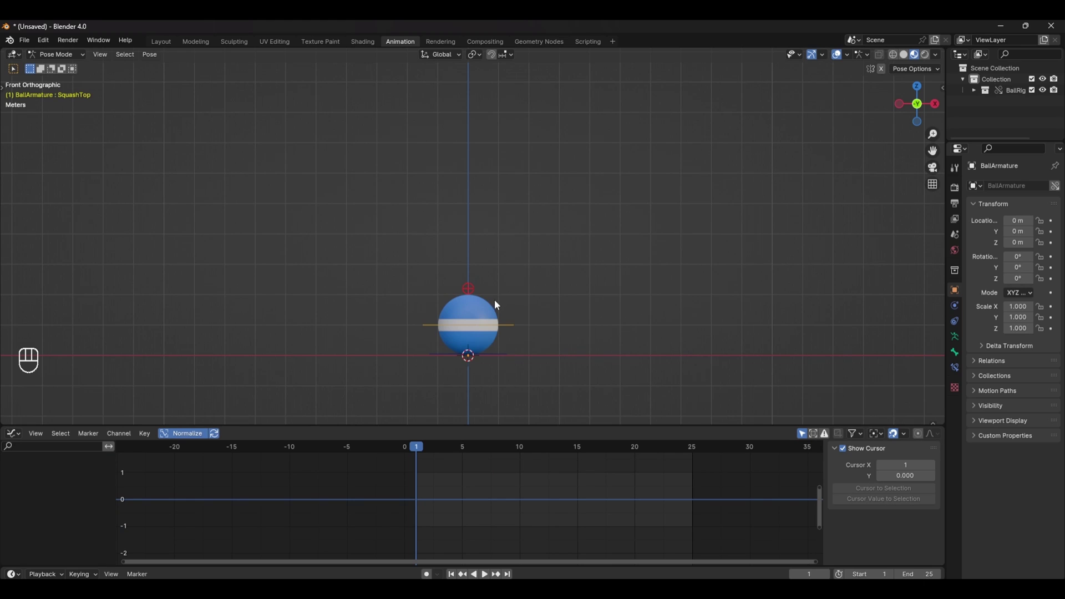
{"action": "key", "text": "g"}
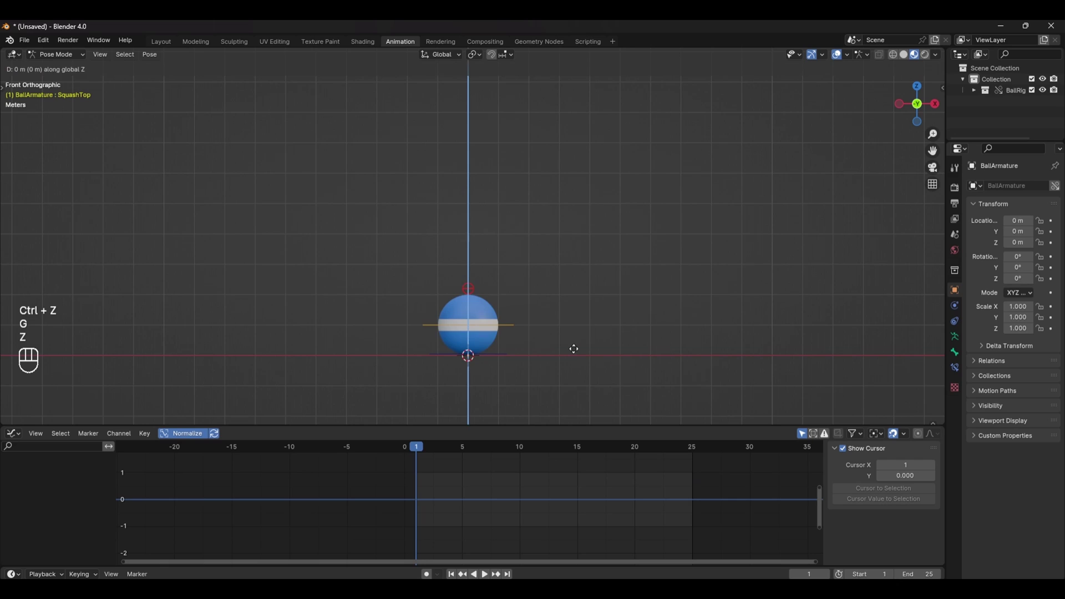
Key the SquashTop control's squashed pose at frame 1
{"action": "key", "text": "i"}
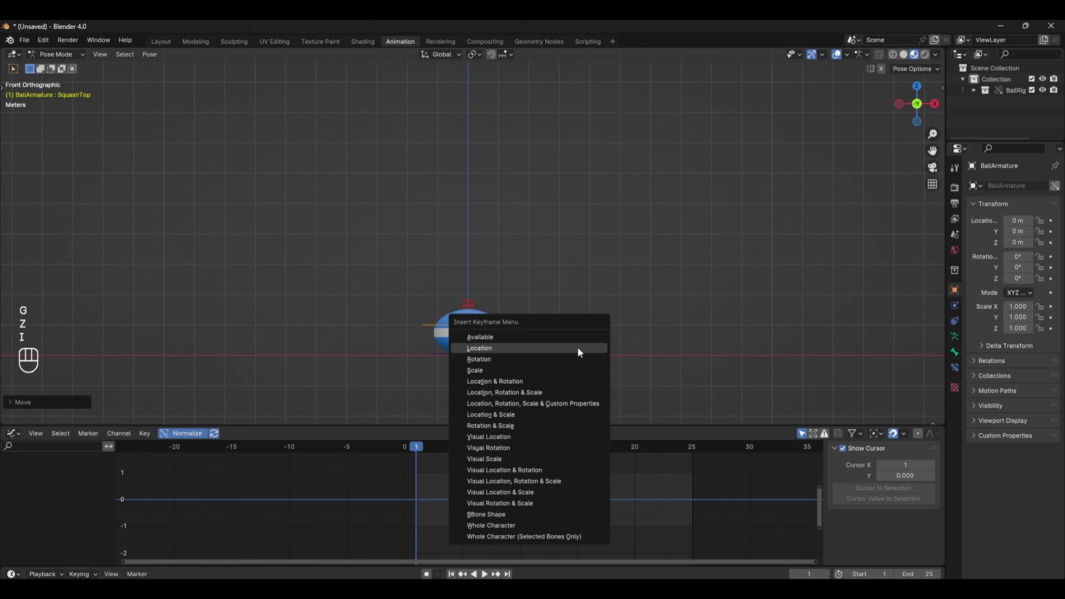
{"action": "left_click", "coordinate": [577, 347]}
{"action": "left_click_drag", "start_coordinate": [420, 450], "coordinate": [425, 449]}
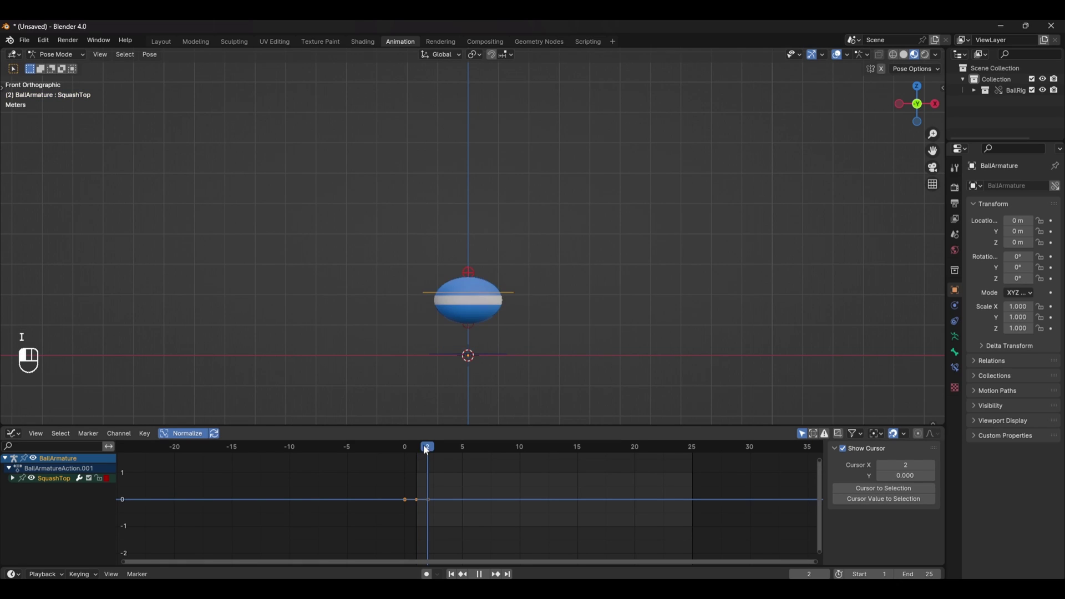
{"action": "key", "text": "alt+g"}
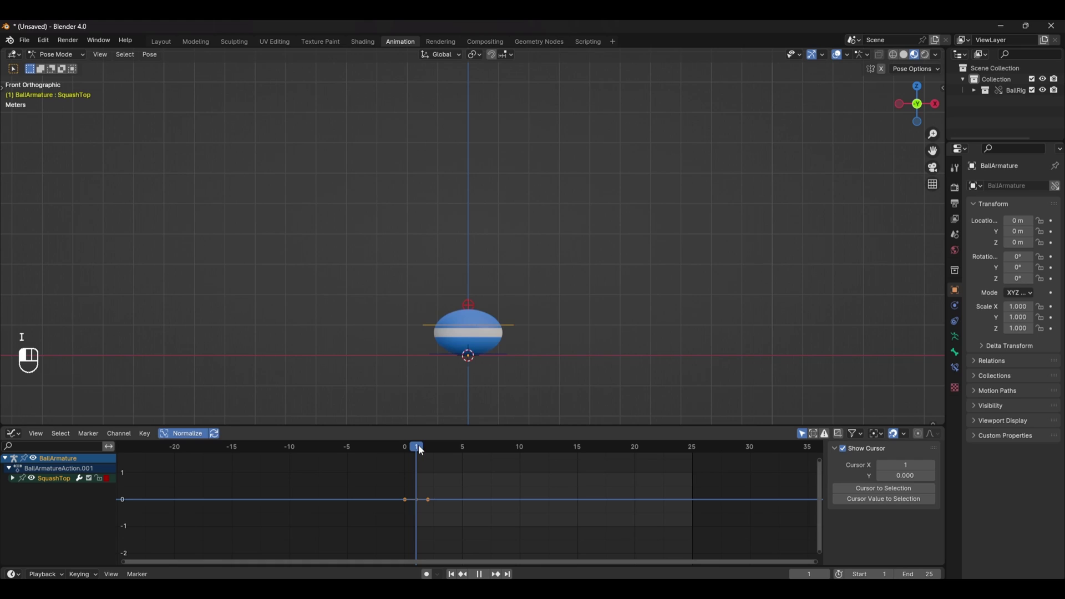
At frame 2, raise SquashTop 0.5654 m on Z, key the stretch, and play it back
{"action": "left_click", "coordinate": [425, 446]}
{"action": "key", "text": "alt+g"}
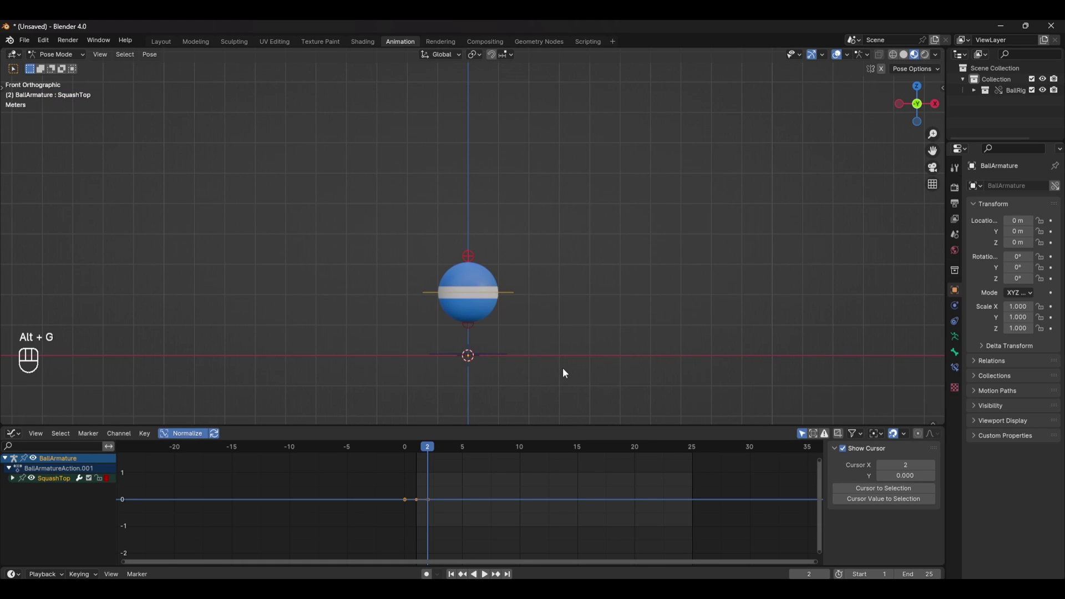
{"action": "key", "text": "g"}
{"action": "key", "text": "z"}
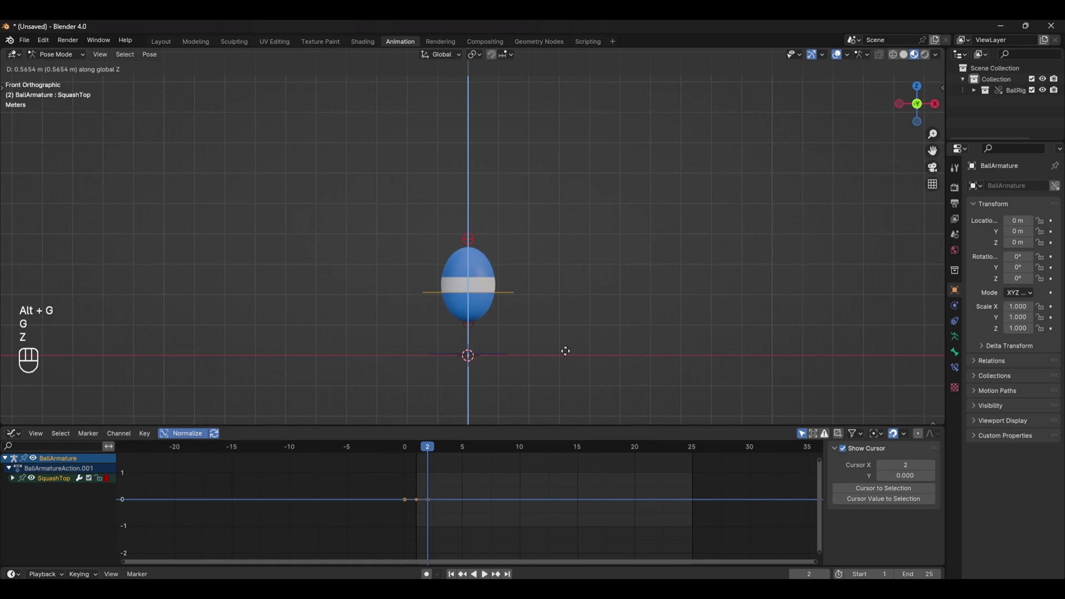
{"action": "key", "text": "i"}
{"action": "left_click", "coordinate": [571, 345]}
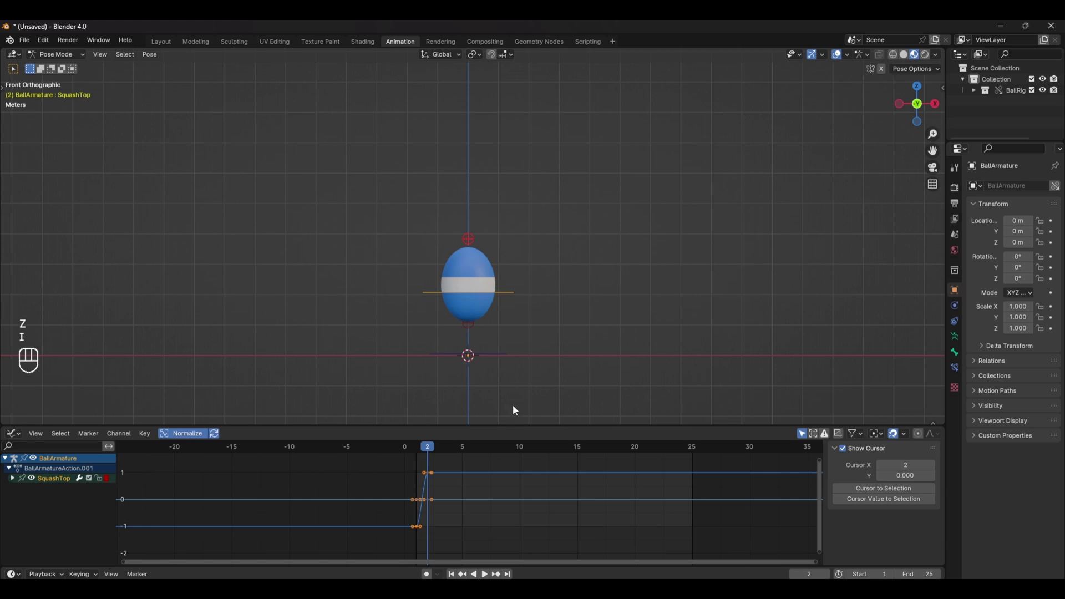
{"action": "key", "text": "space"}
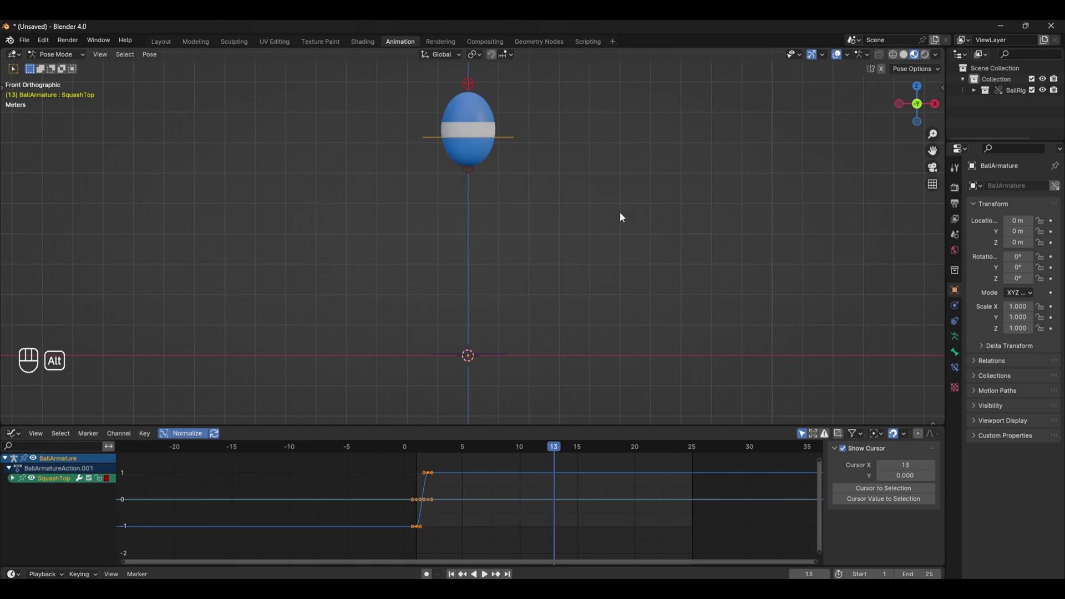
Mirror the SquashTop keys in time with a -1 scale and shift them 6 frames later
{"action": "key", "text": "alt+g"}
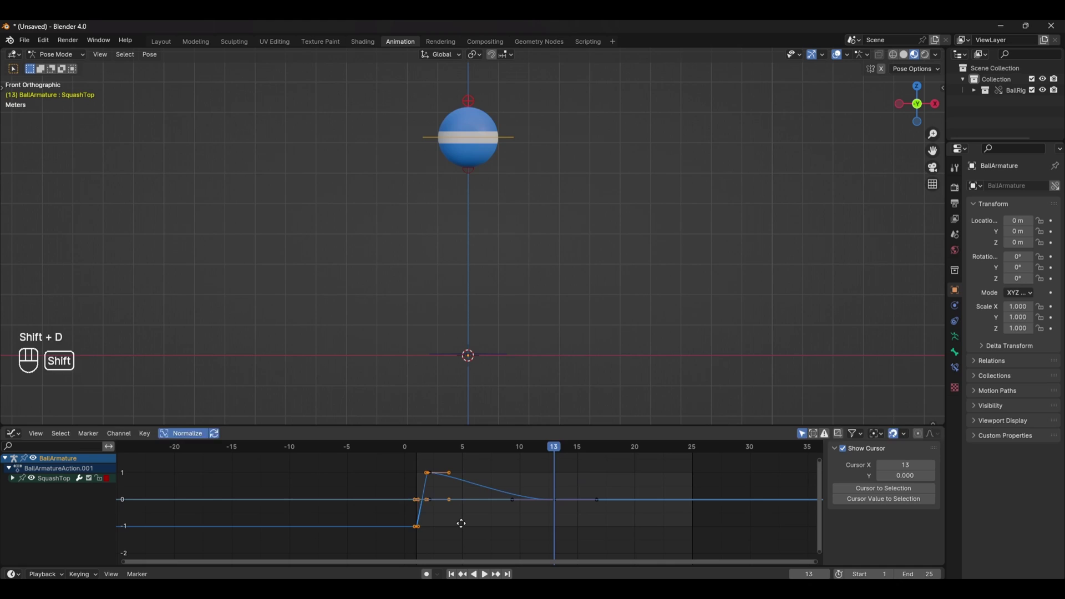
{"action": "key", "text": "KP_1"}
{"action": "key", "text": "Return"}
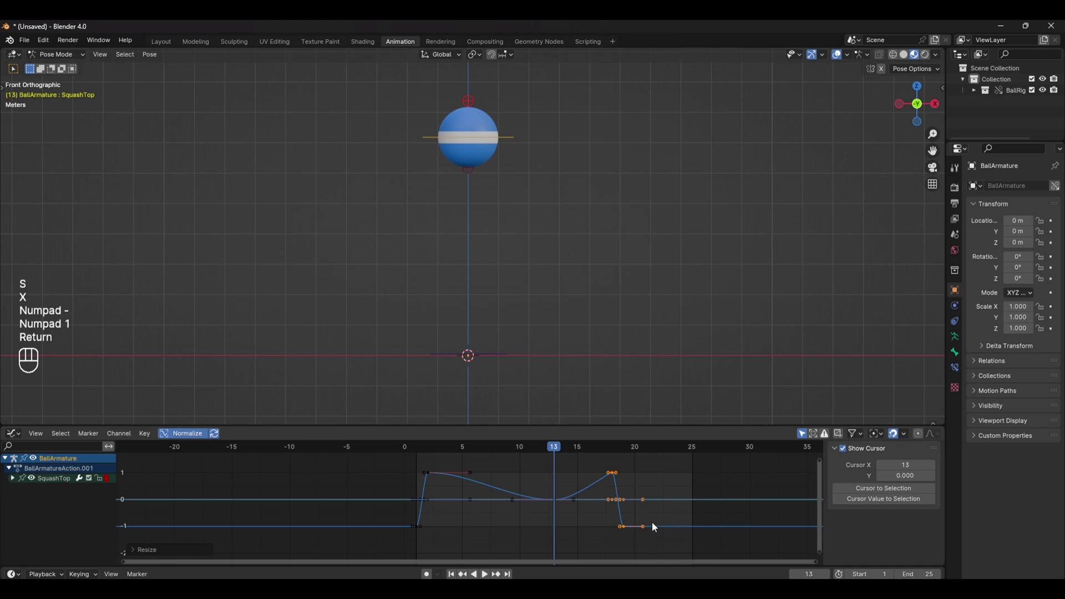
{"action": "key", "text": "g"}
{"action": "key", "text": "x"}
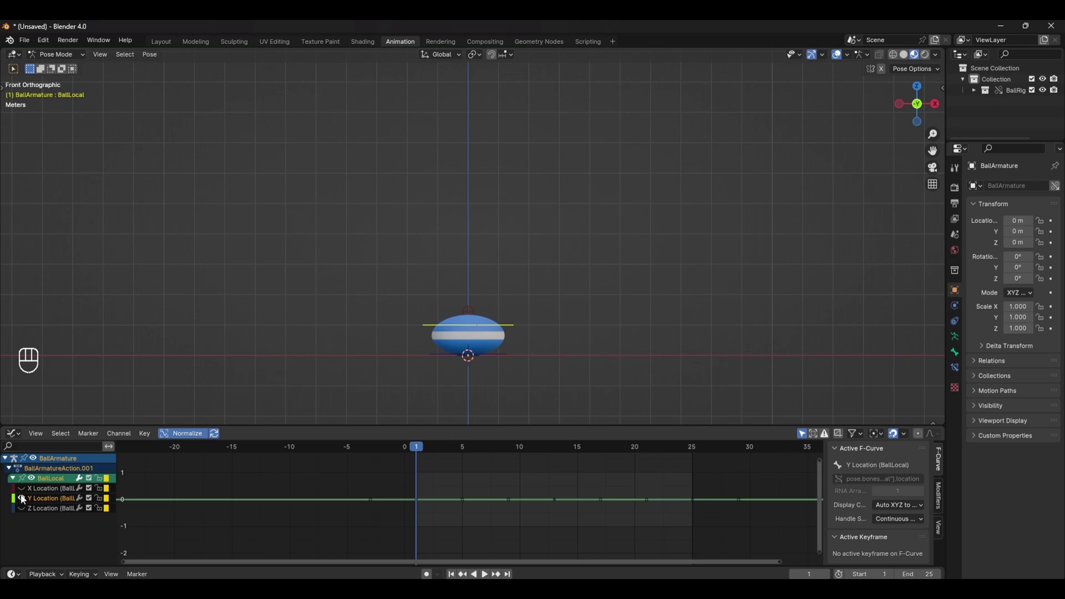
At frame 25, move the ball 7.022 m forward on X, key its location, and preview
{"action": "left_click", "coordinate": [438, 536]}
{"action": "key", "text": "space"}
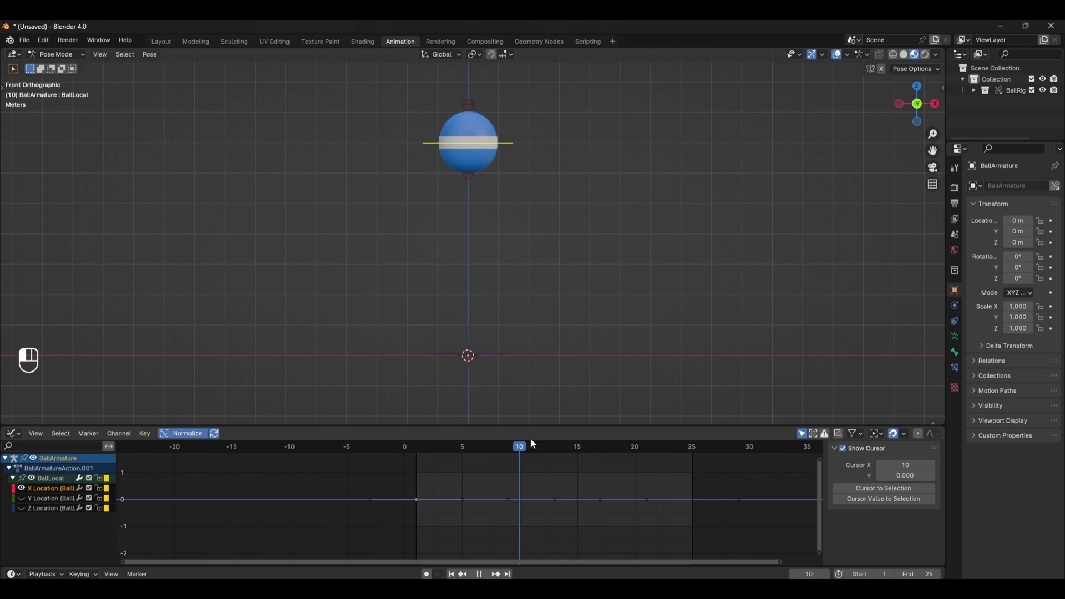
{"action": "left_click", "coordinate": [894, 387]}
{"action": "key", "text": "i"}
{"action": "left_click", "coordinate": [771, 388]}
{"action": "key", "text": "space"}
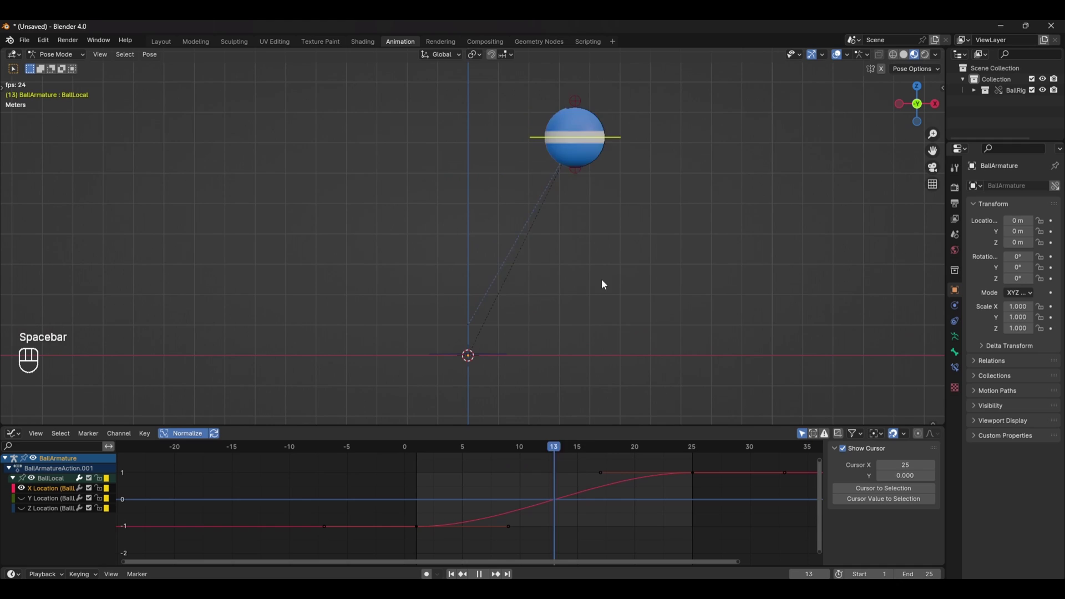
{"action": "key", "text": "space"}
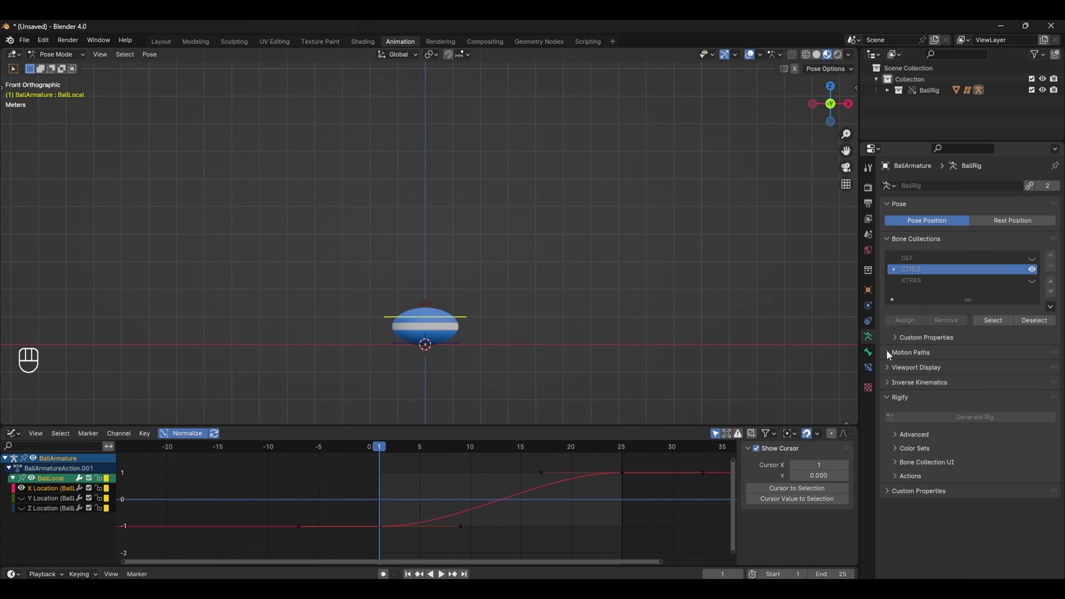
Calculate a motion path for the ball and play it back
{"action": "left_click", "coordinate": [888, 352]}
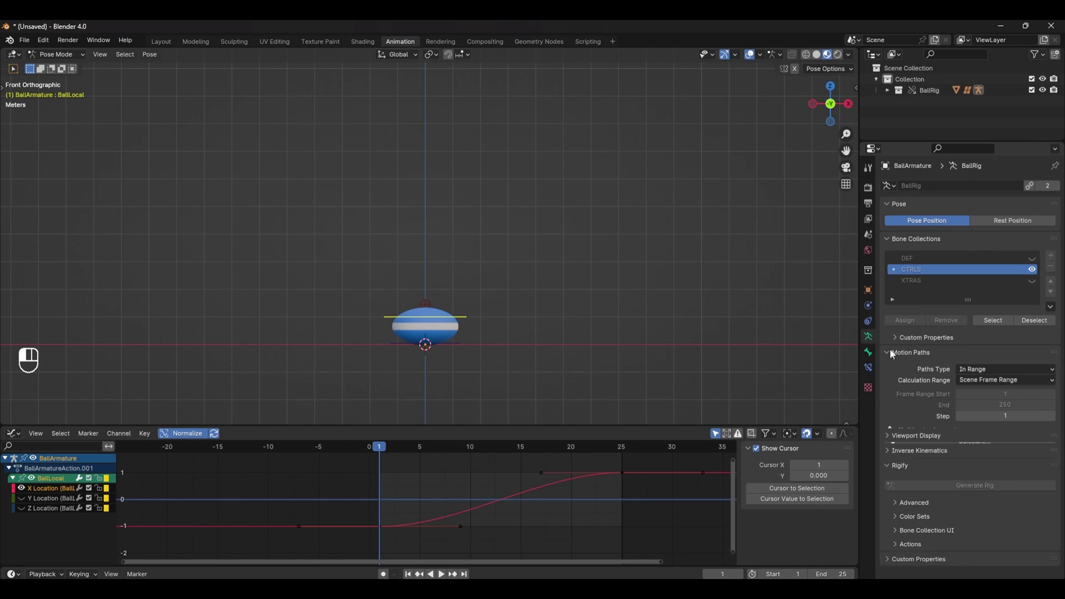
{"action": "left_click", "coordinate": [968, 439]}
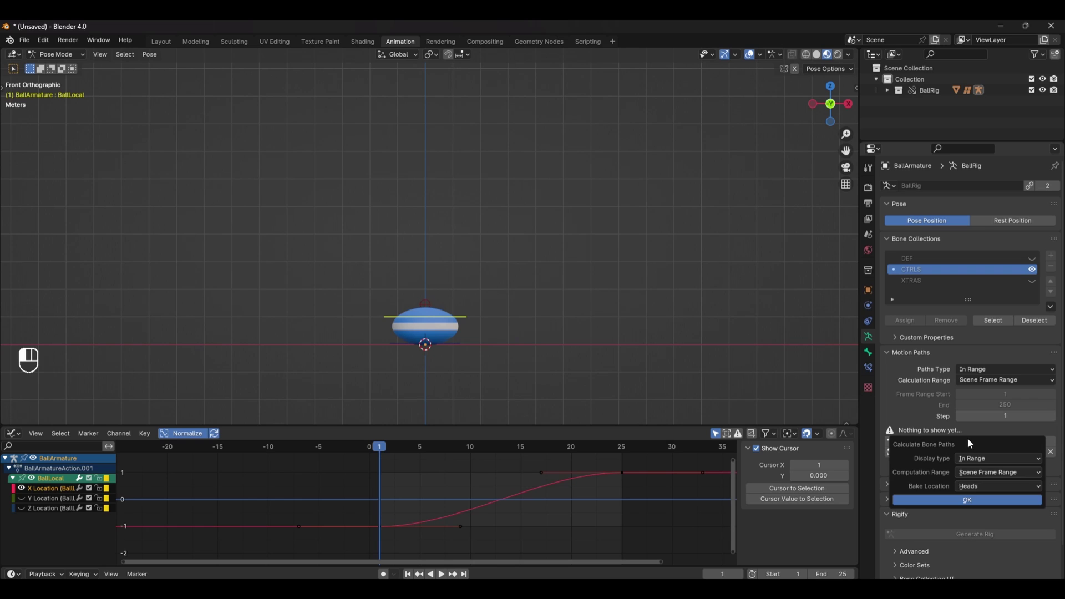
{"action": "left_click", "coordinate": [973, 493]}
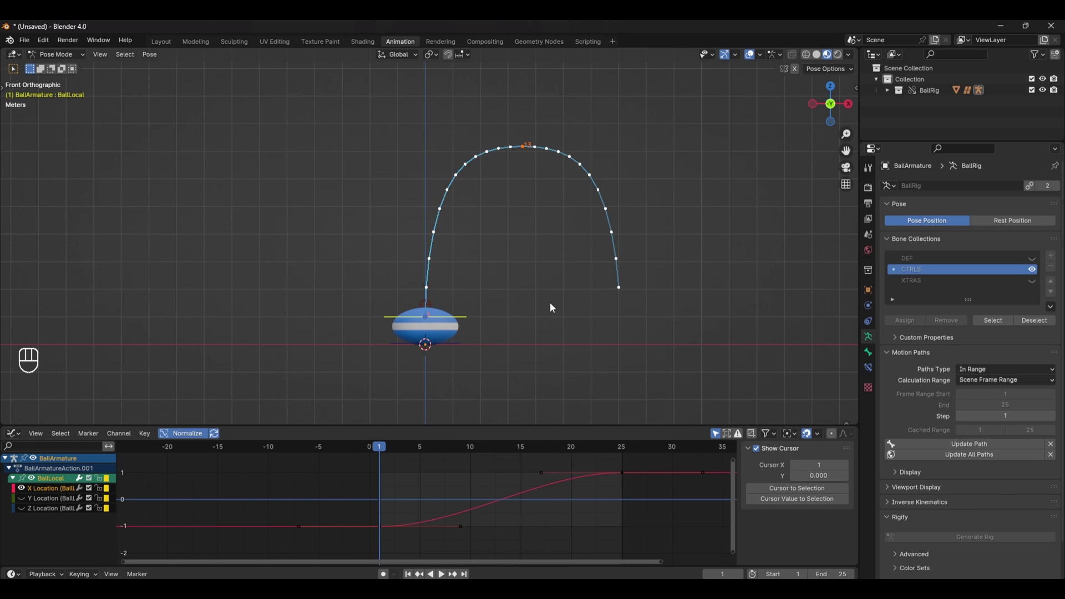
{"action": "key", "text": "space"}
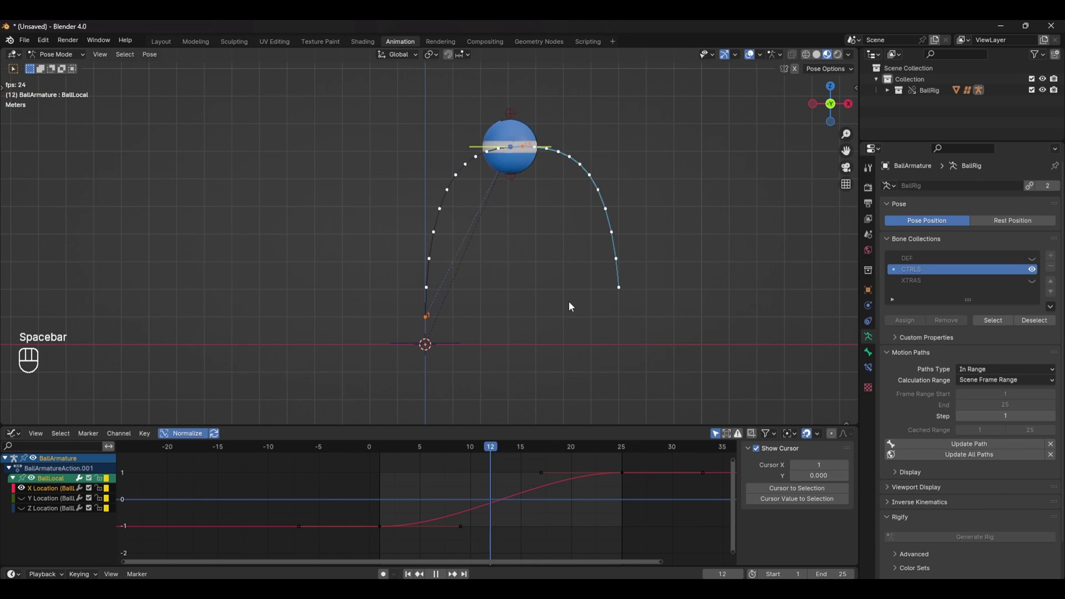
{"action": "key", "text": "space"}
Make the X Location keys linear, then update all motion paths and replay
{"action": "key", "text": "a"}
{"action": "key", "text": "q"}
{"action": "key", "text": "t"}
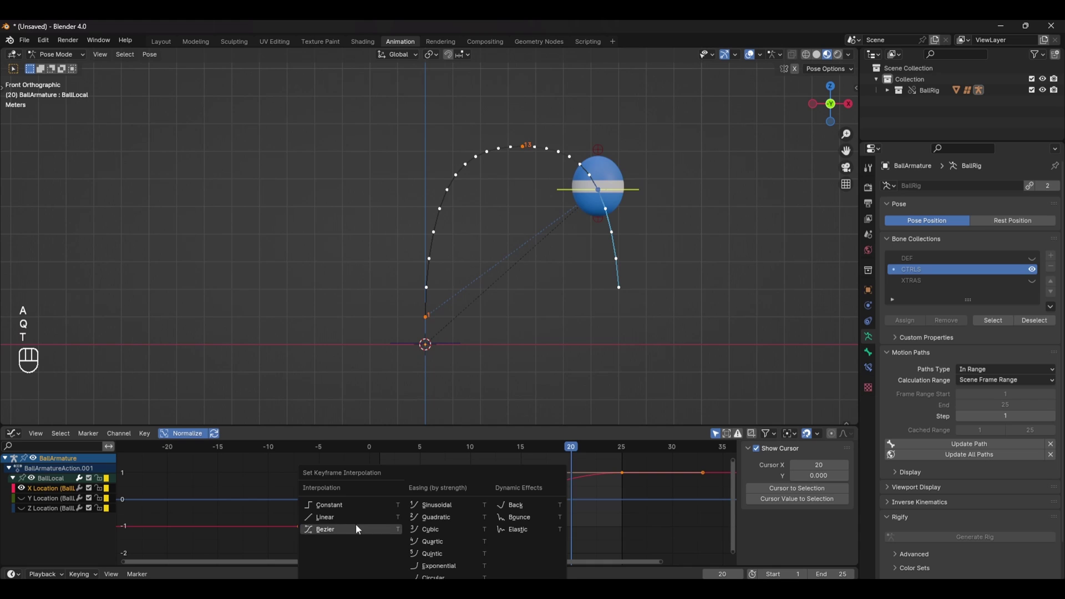
{"action": "left_click", "coordinate": [338, 515]}
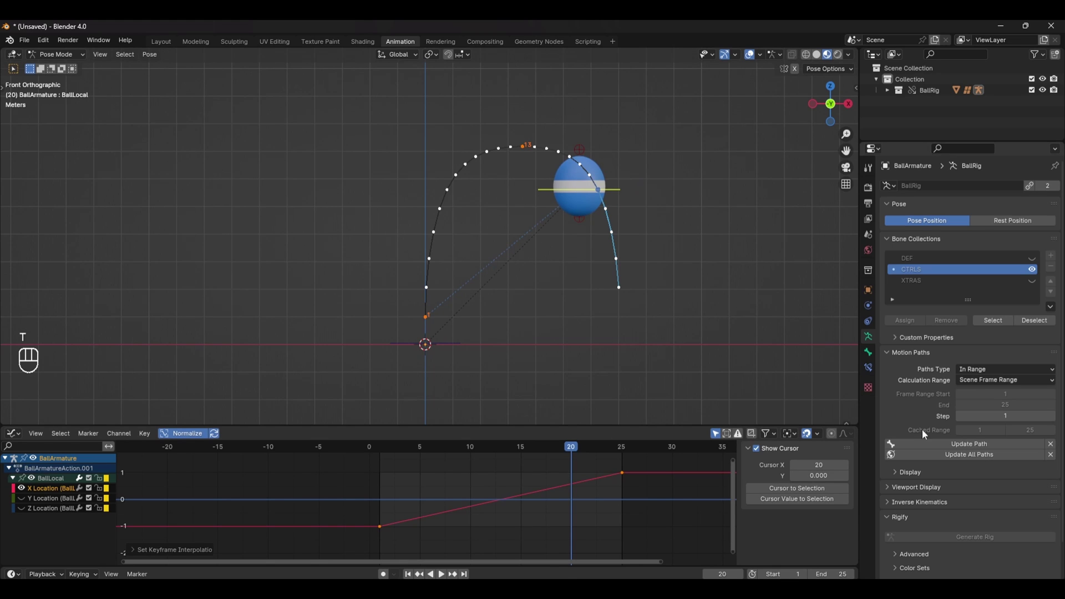
{"action": "left_click", "coordinate": [966, 454]}
{"action": "key", "text": "space"}
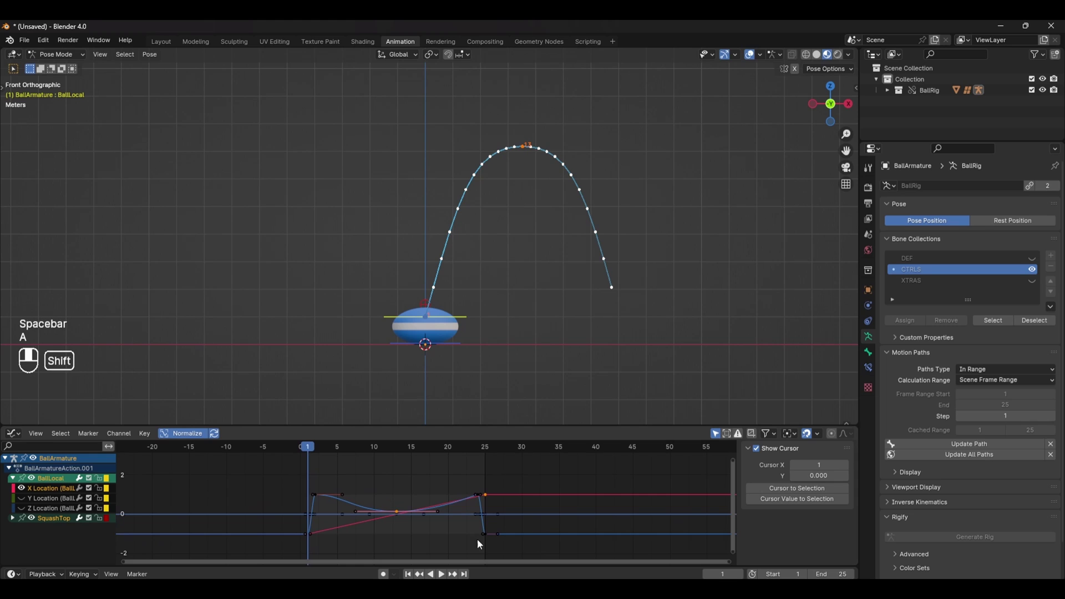
Duplicate the bounce keys twice along time to create the second and third bounces
{"action": "key", "text": "a"}
{"action": "scroll", "coordinate": [530, 518], "scroll_direction": "down", "scroll_amount": 1}
{"action": "key", "text": "shift+d"}
{"action": "key", "text": "g"}
{"action": "key", "text": "x"}
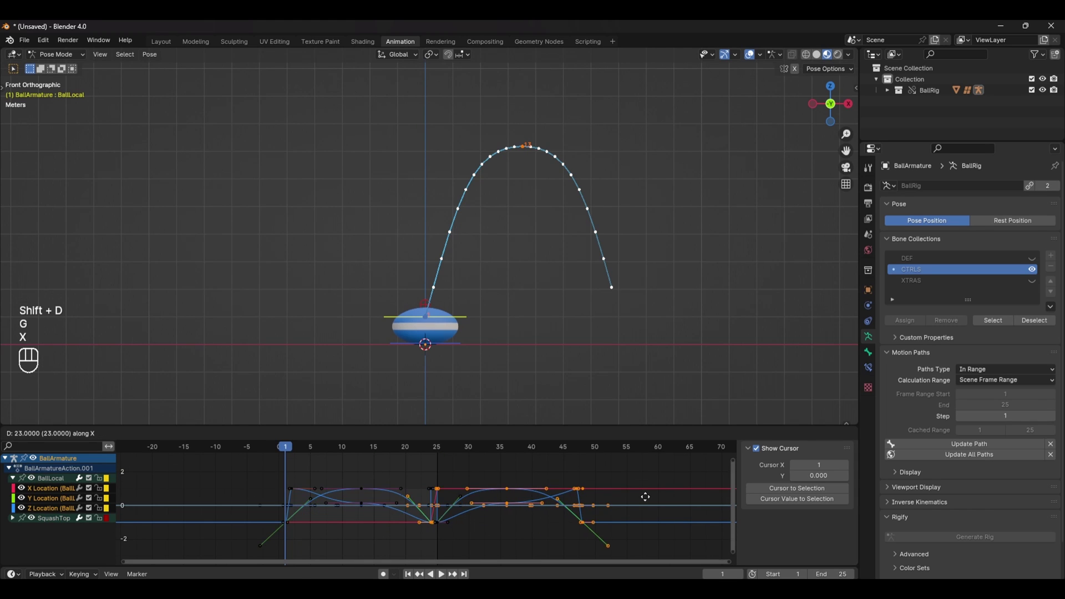
{"action": "left_click", "coordinate": [597, 531]}
{"action": "scroll", "coordinate": [598, 531], "scroll_direction": "down", "scroll_amount": 1}
{"action": "key", "text": "shift+d"}
{"action": "key", "text": "g"}
{"action": "key", "text": "x"}
{"action": "left_click", "coordinate": [554, 516]}
Add a fourth bounce copy at the end and go to frame 97
{"action": "scroll", "coordinate": [555, 516], "scroll_direction": "down", "scroll_amount": 1}
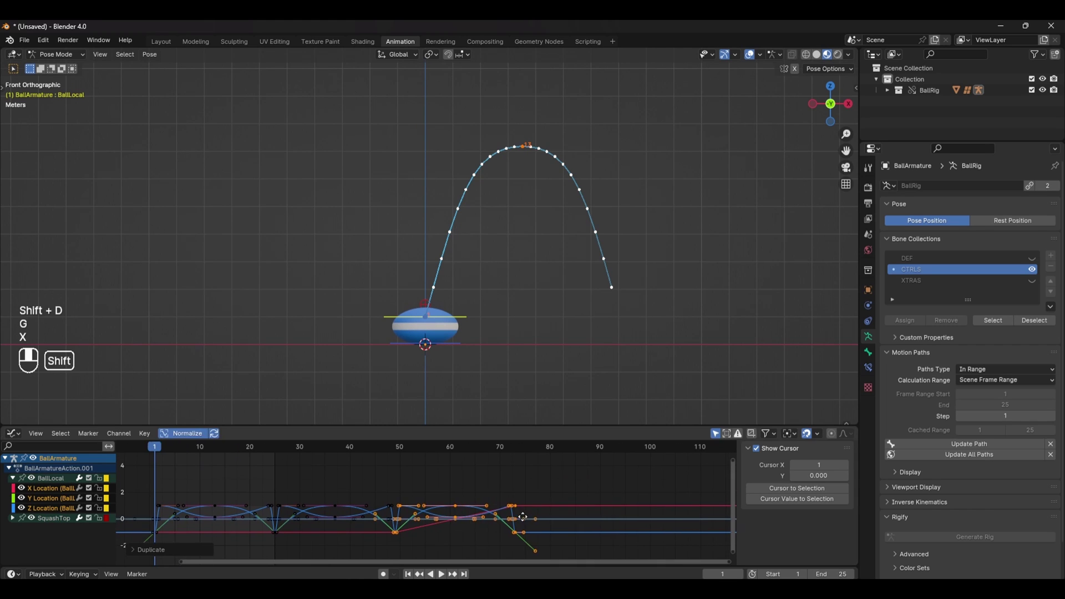
{"action": "key", "text": "shift+d"}
{"action": "key", "text": "g"}
{"action": "key", "text": "x"}
{"action": "left_click", "coordinate": [635, 512]}
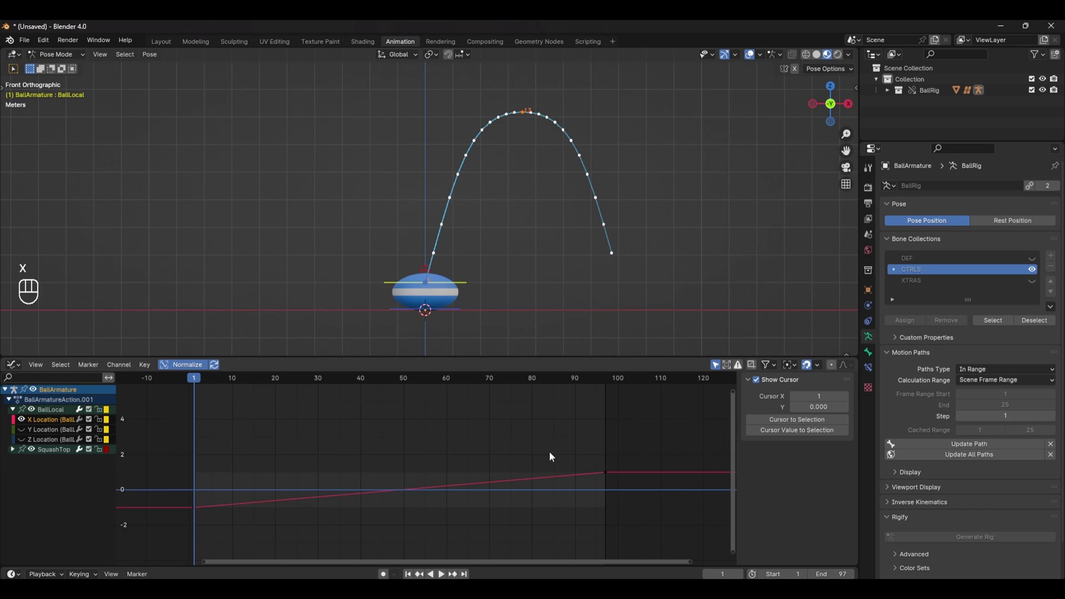
{"action": "left_click_drag", "start_coordinate": [551, 457], "coordinate": [622, 493]}
Raise the final X Location key's value to push the ball farther forward
{"action": "key", "text": "g"}
{"action": "key", "text": "y"}
{"action": "left_click", "coordinate": [634, 423]}
{"action": "scroll", "coordinate": [587, 301], "scroll_direction": "down", "scroll_amount": 4}
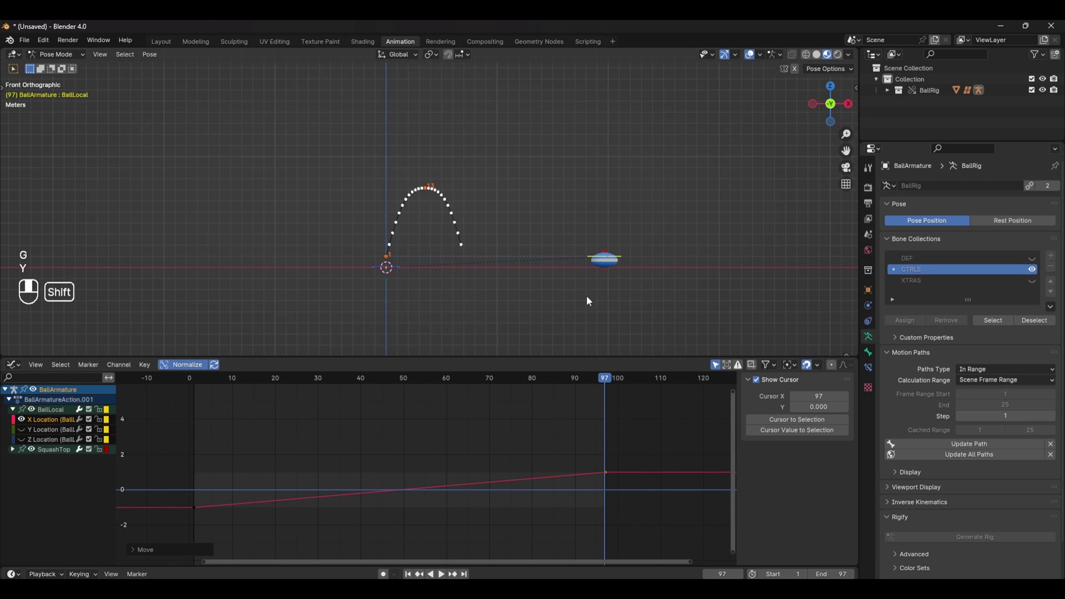
Clear the old motion path and recalculate it over frames 1–97, then play
{"action": "left_click", "coordinate": [990, 444]}
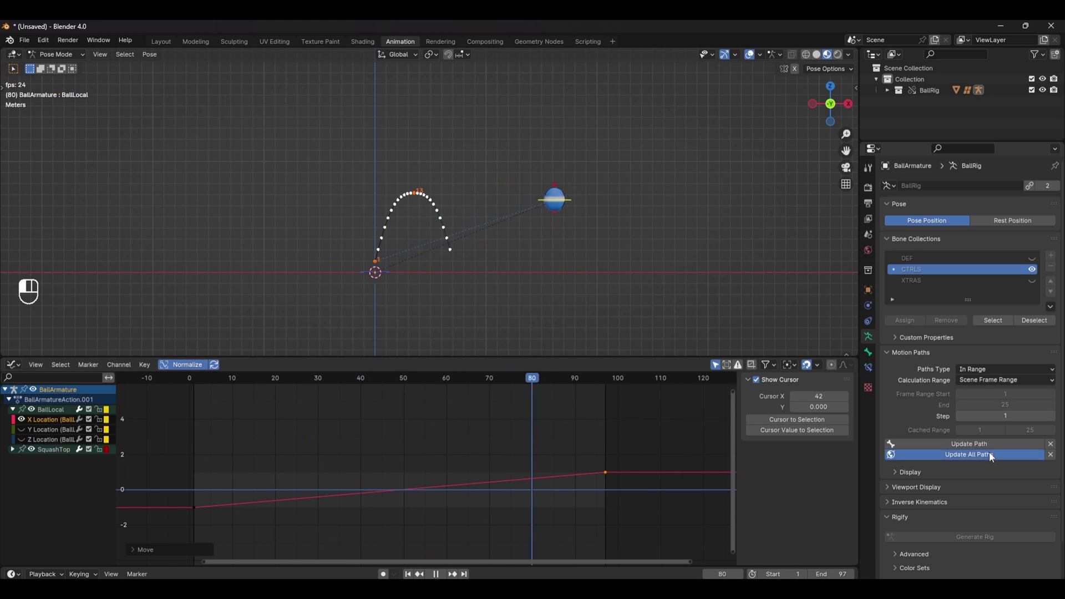
{"action": "key", "text": "space"}
{"action": "left_click", "coordinate": [1050, 443]}
{"action": "left_click", "coordinate": [969, 443]}
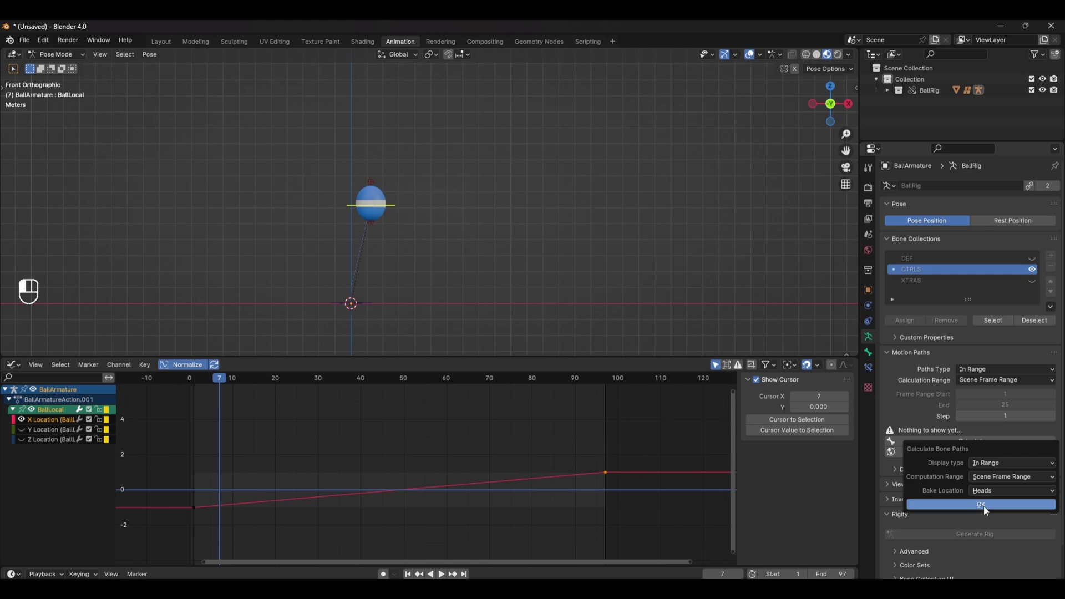
{"action": "left_click", "coordinate": [937, 503]}
{"action": "key", "text": "space"}
{"action": "key", "text": "ctrl+Delete"}
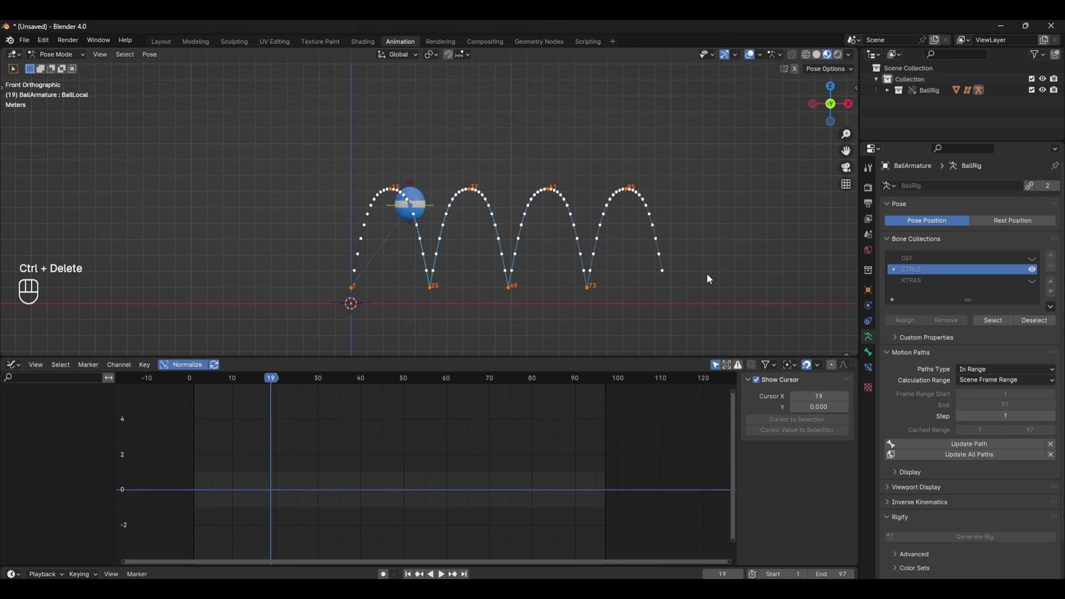
Lower the later bounce peaks on the Z Location height curve
{"action": "key", "text": "a"}
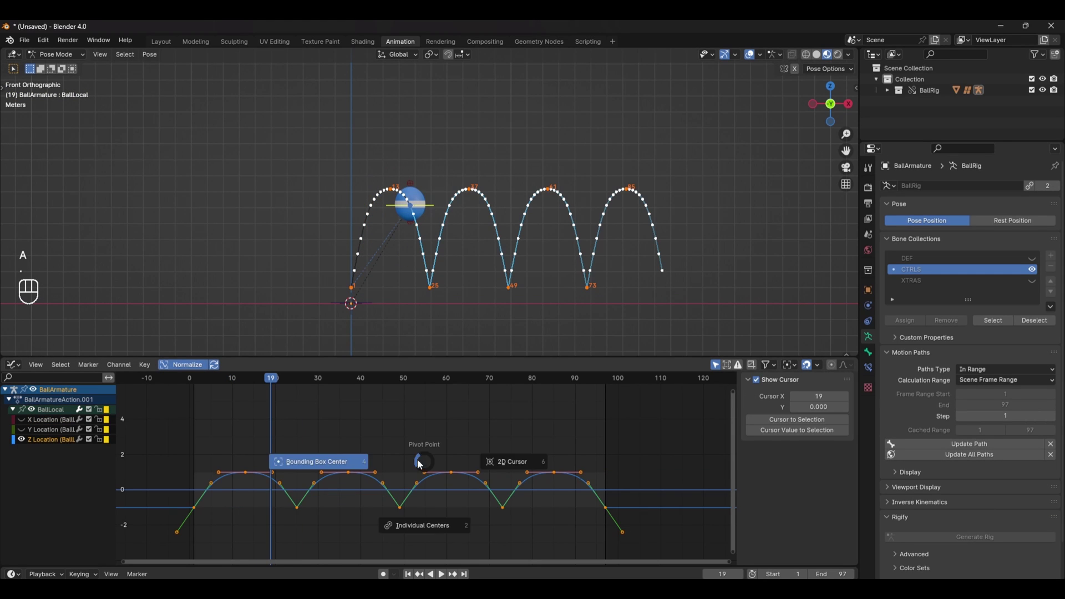
{"action": "key", "text": "g"}
{"action": "key", "text": "y"}
{"action": "left_click", "coordinate": [486, 429]}
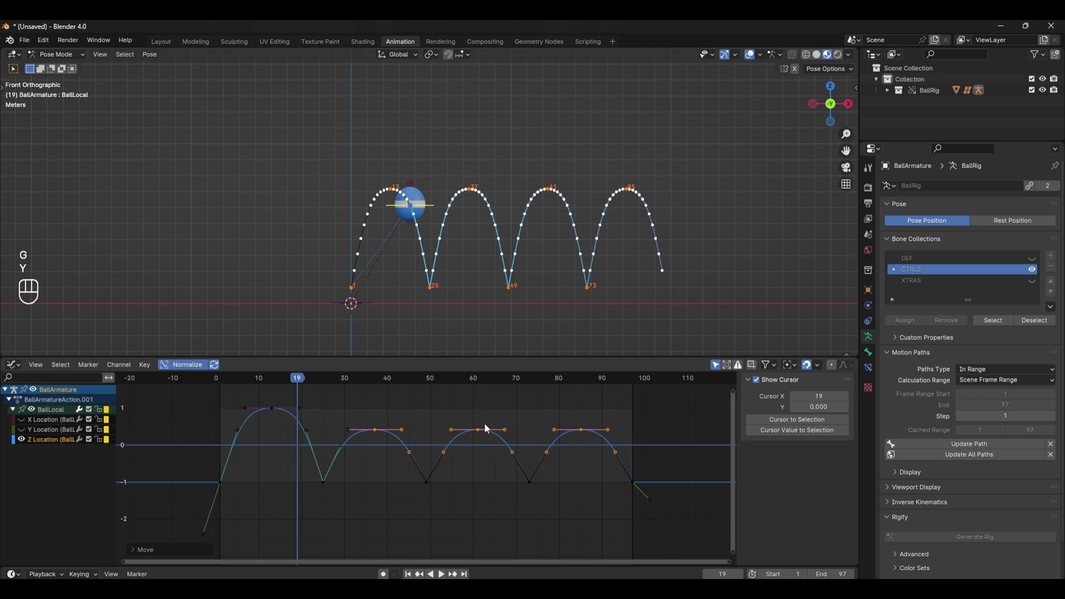
Set the ground-contact keys to Vector handles for sharp contacts, then undo it
{"action": "left_click_drag", "start_coordinate": [333, 473], "coordinate": [702, 544]}
{"action": "key", "text": "v"}
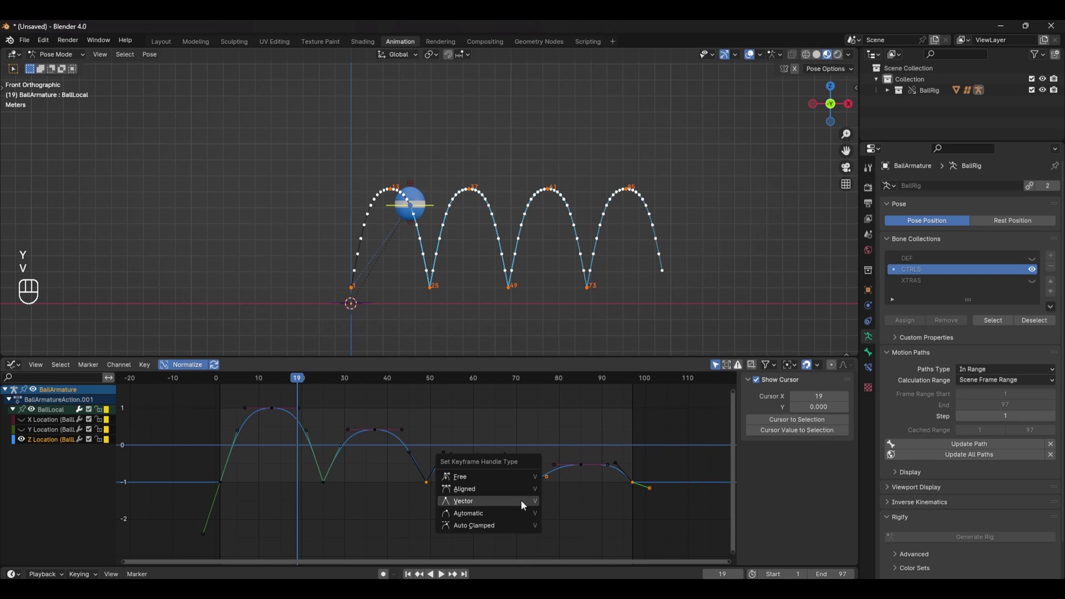
{"action": "left_click", "coordinate": [521, 501]}
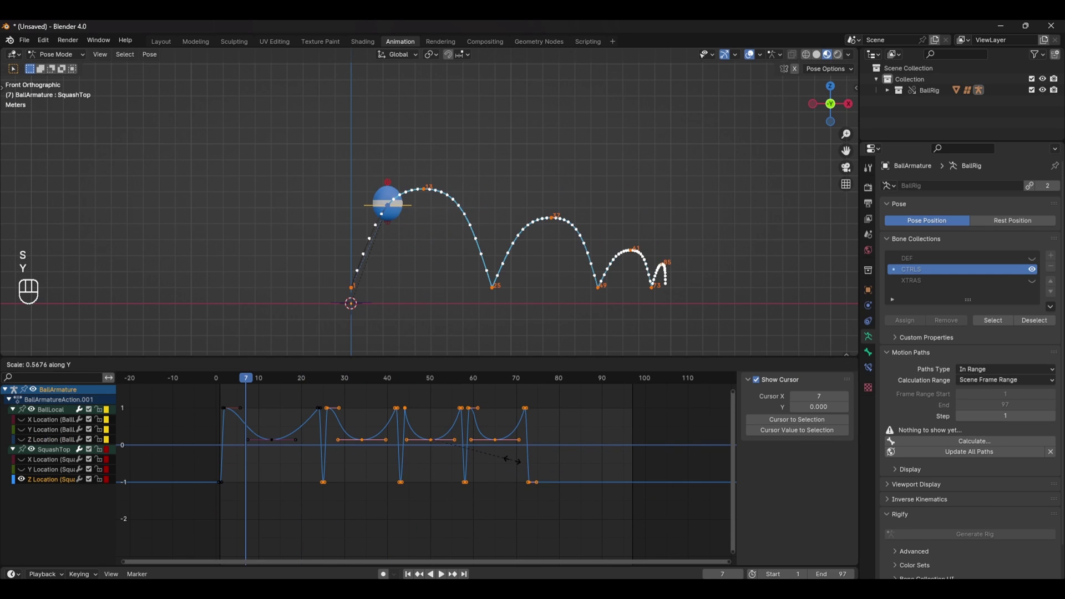
{"action": "key", "text": "ctrl+z"}
Try scaling the squash keys by value, then undo the scaling
{"action": "key", "text": "s"}
{"action": "key", "text": "y"}
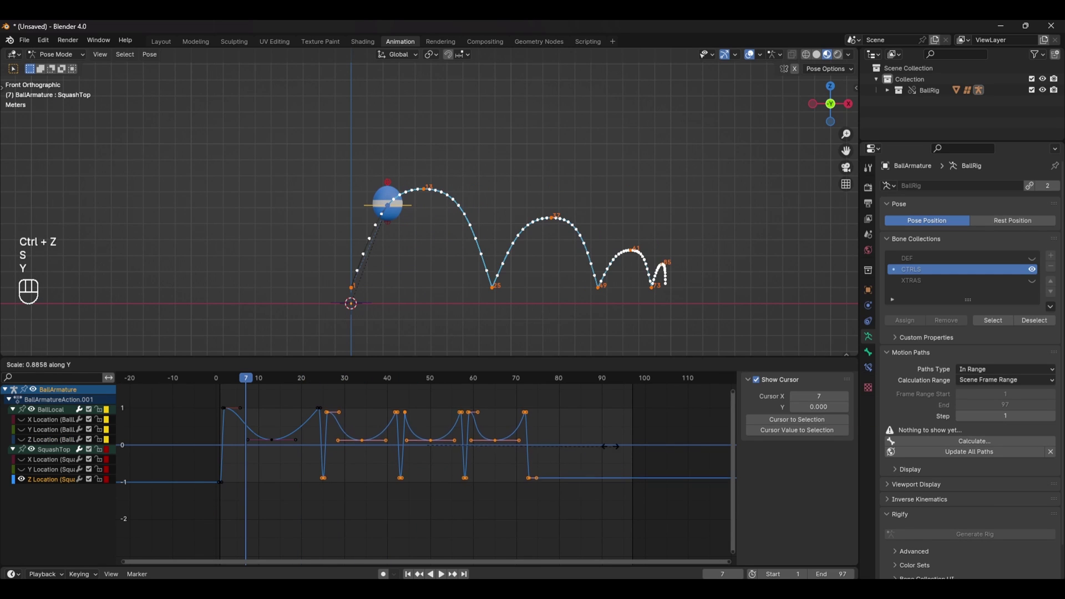
{"action": "key", "text": "ctrl+z"}
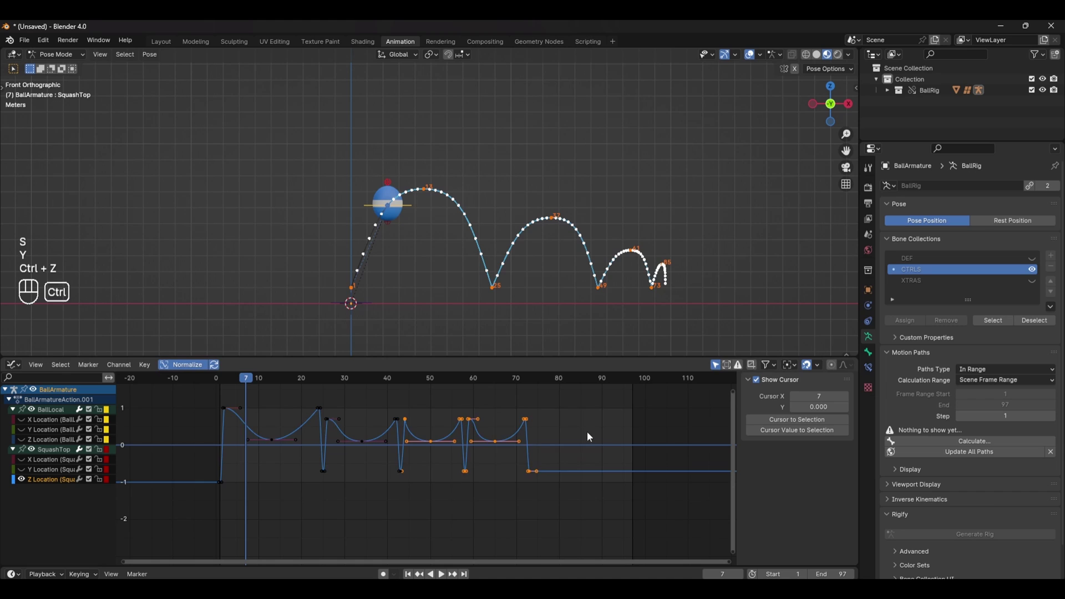
Scale down the SquashTop keys on the later bounces for weaker squash
{"action": "left_click_drag", "start_coordinate": [600, 404], "coordinate": [399, 519]}
{"action": "key", "text": "s"}
{"action": "key", "text": "y"}
{"action": "left_click", "coordinate": [518, 453]}
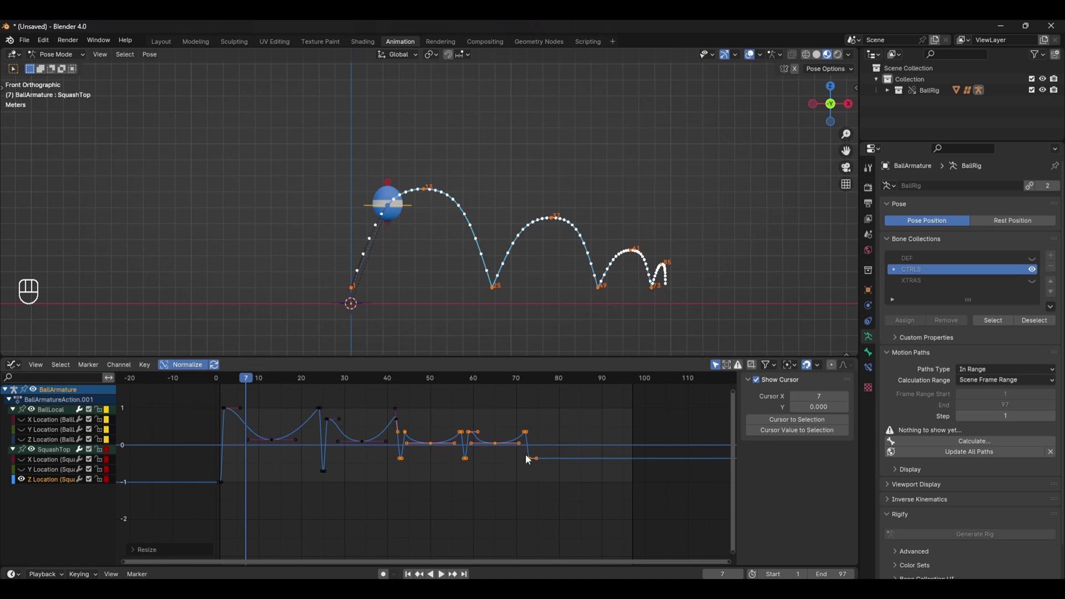
{"action": "left_click_drag", "start_coordinate": [578, 406], "coordinate": [464, 488]}
Start scaling the next bounce's squash keys, cancel, and select the last bounce's squash keys
{"action": "key", "text": "s"}
{"action": "key", "text": "y"}
{"action": "key", "text": "Escape"}
{"action": "left_click_drag", "start_coordinate": [561, 437], "coordinate": [528, 465]}
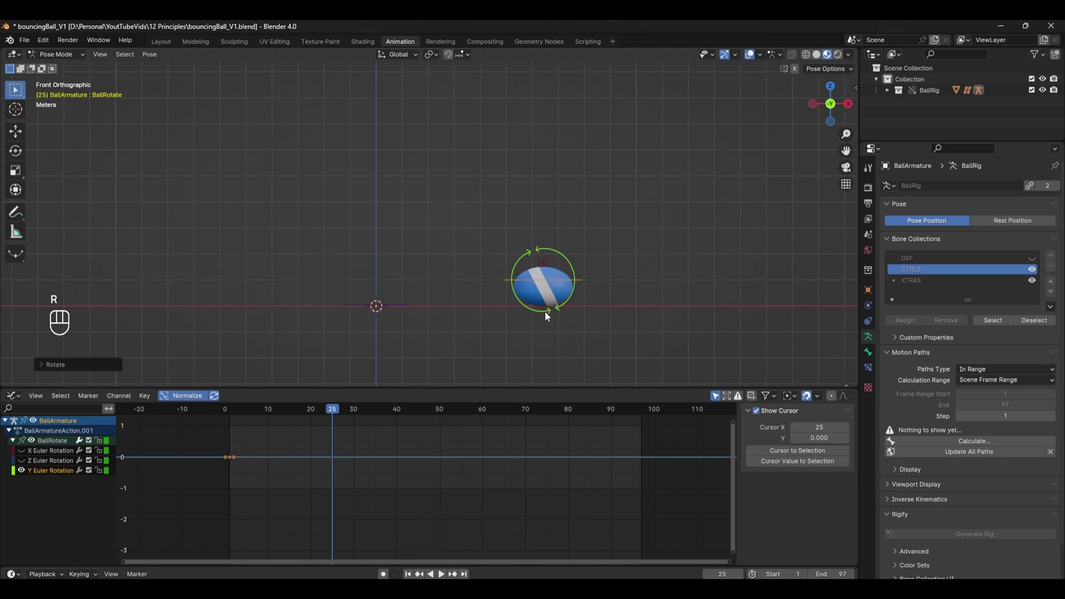